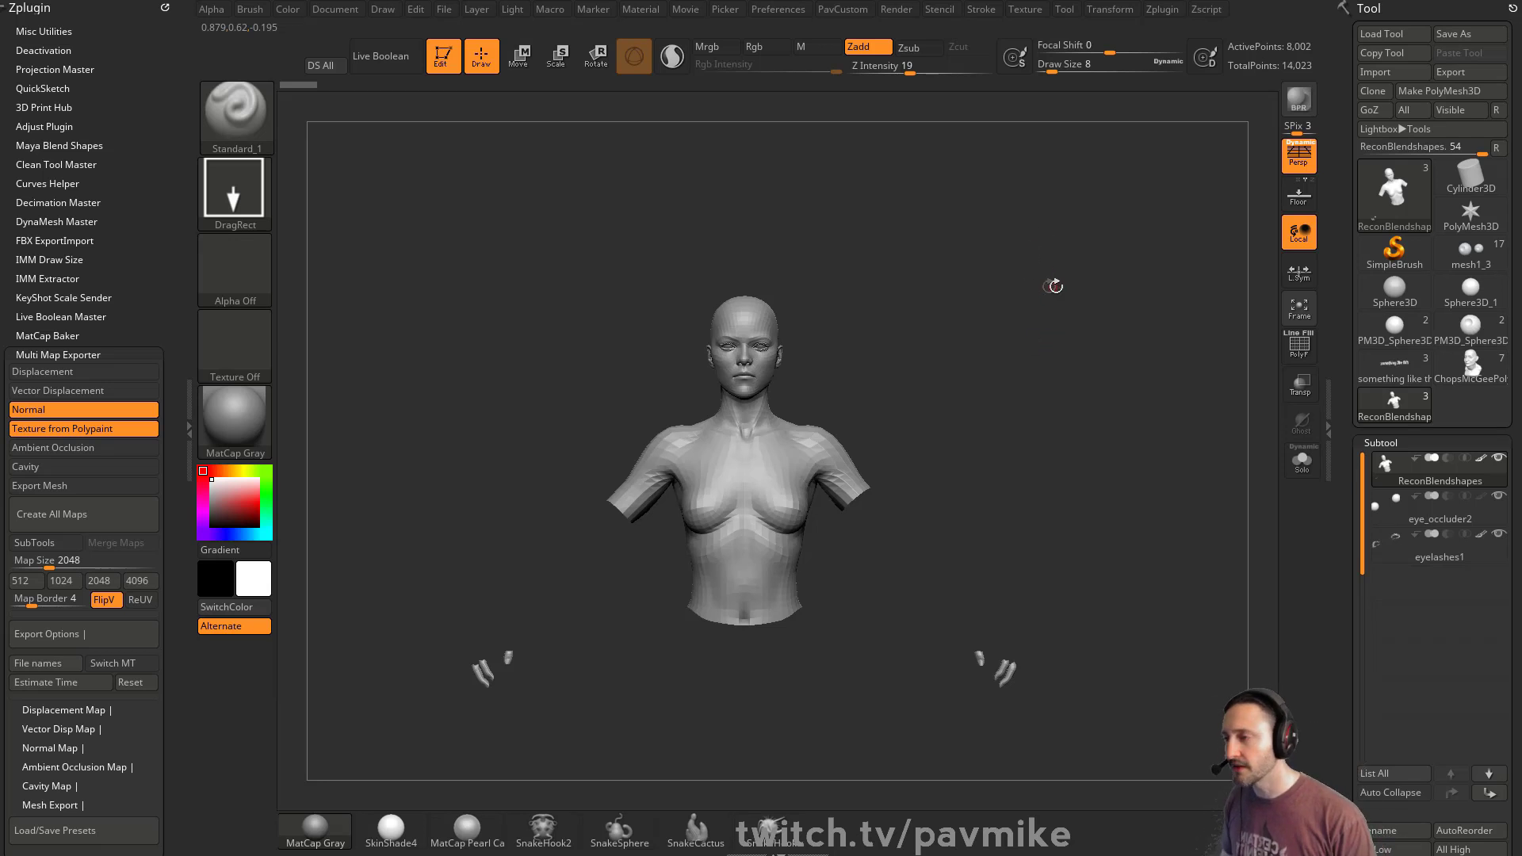
# Examine the female bust's head and face up close from the front and at an angle.
pyautogui.press('s')
pyautogui.moveTo(1055, 286); pyautogui.dragTo(1029, 324)
pyautogui.moveTo(955, 398); pyautogui.dragTo(799, 456)
pyautogui.moveTo(994, 427); pyautogui.dragTo(929, 484)
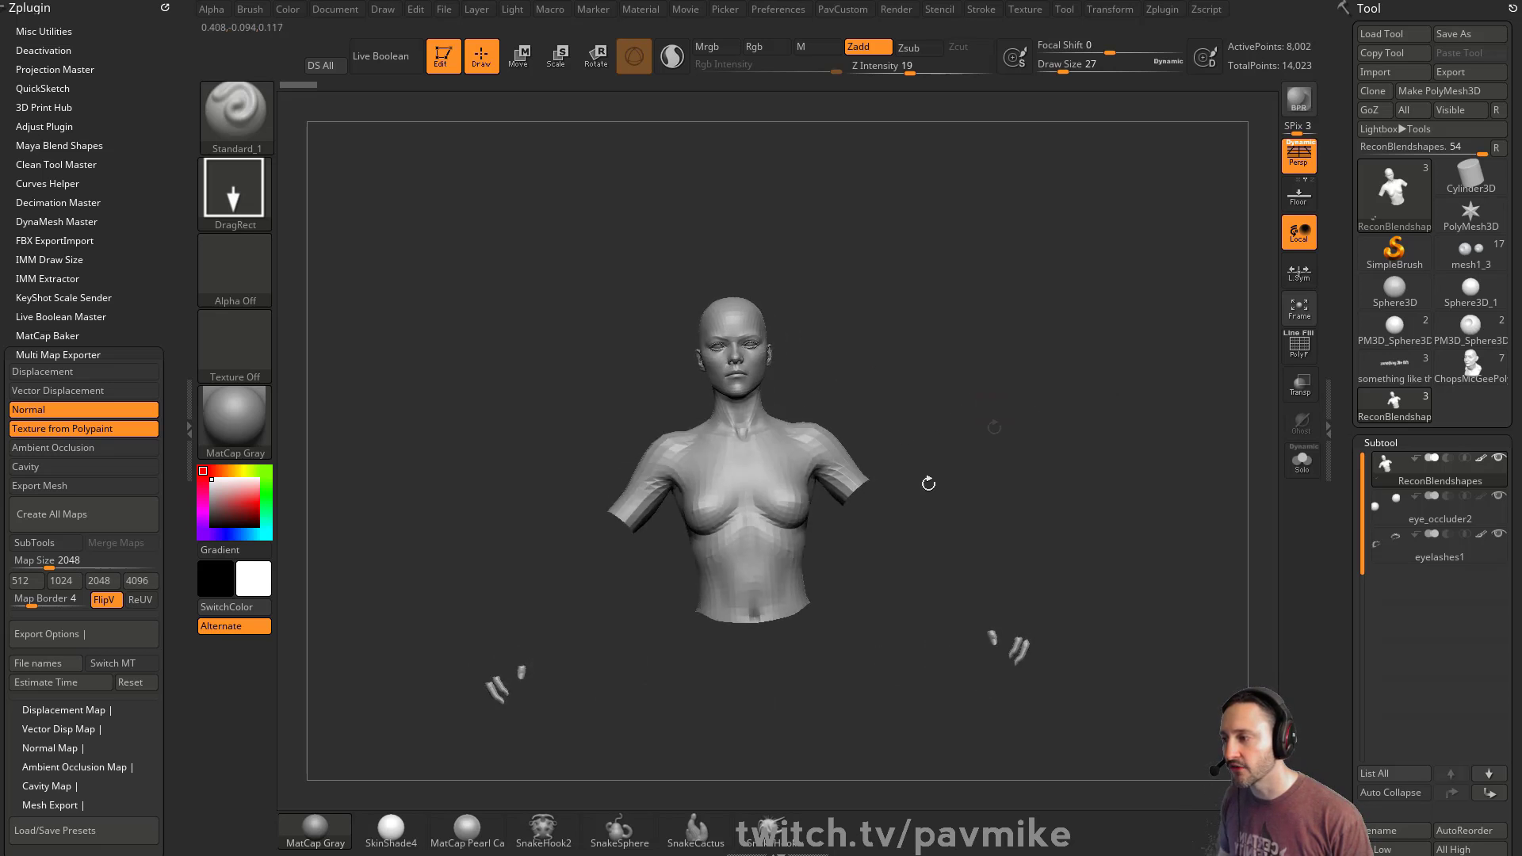
pyautogui.moveTo(997, 318)
pyautogui.keyDown('alt'); pyautogui.mouseDown()
pyautogui.moveTo(1068, 428)
pyautogui.moveTo(1104, 401)
pyautogui.moveTo(1067, 367)
pyautogui.moveTo(947, 434)
pyautogui.mouseUp(); pyautogui.keyUp('alt')
pyautogui.press('s')
pyautogui.click(1003, 372)
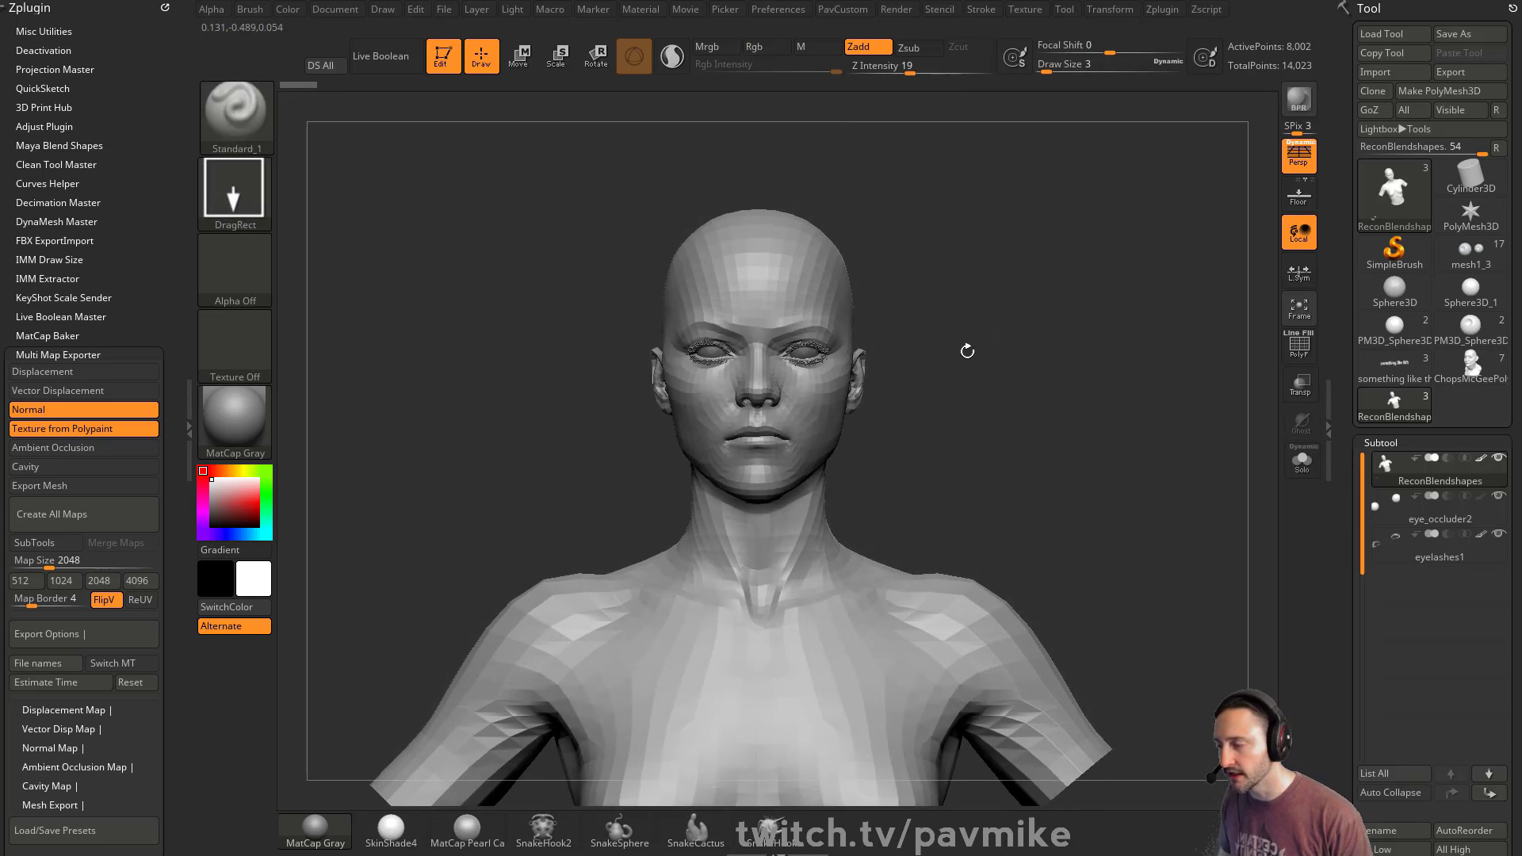
pyautogui.moveTo(967, 351)
pyautogui.keyDown('alt'); pyautogui.mouseDown()
pyautogui.moveTo(1070, 452)
pyautogui.moveTo(1094, 412)
pyautogui.moveTo(1154, 472)
pyautogui.mouseUp(); pyautogui.keyUp('alt')
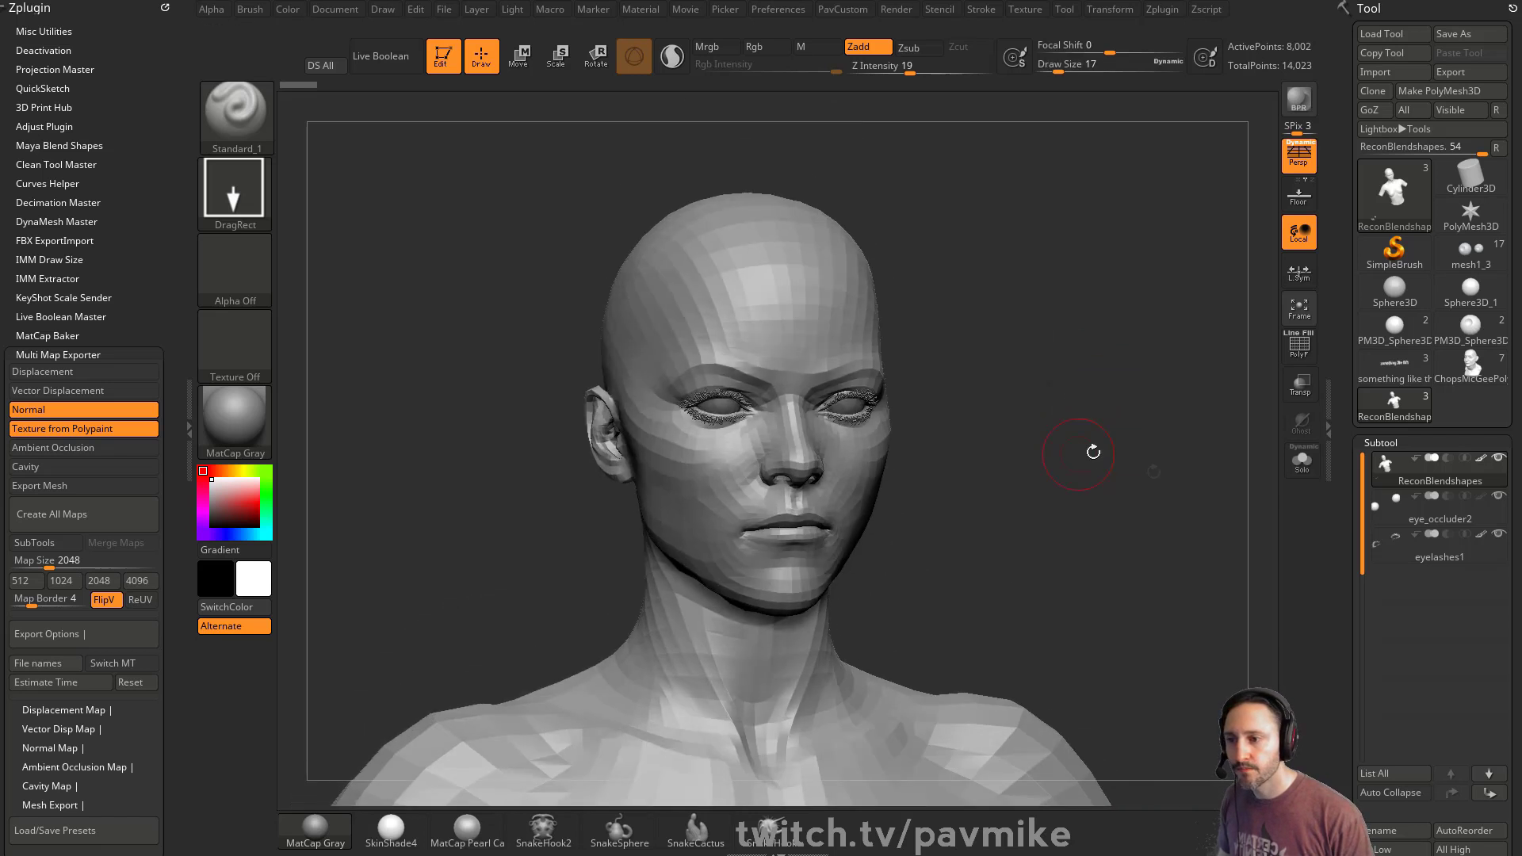
# Hide the eyelashes1 subtool and make eye_occluder2 the active subtool.
pyautogui.click(1498, 535)
pyautogui.click(1417, 511)
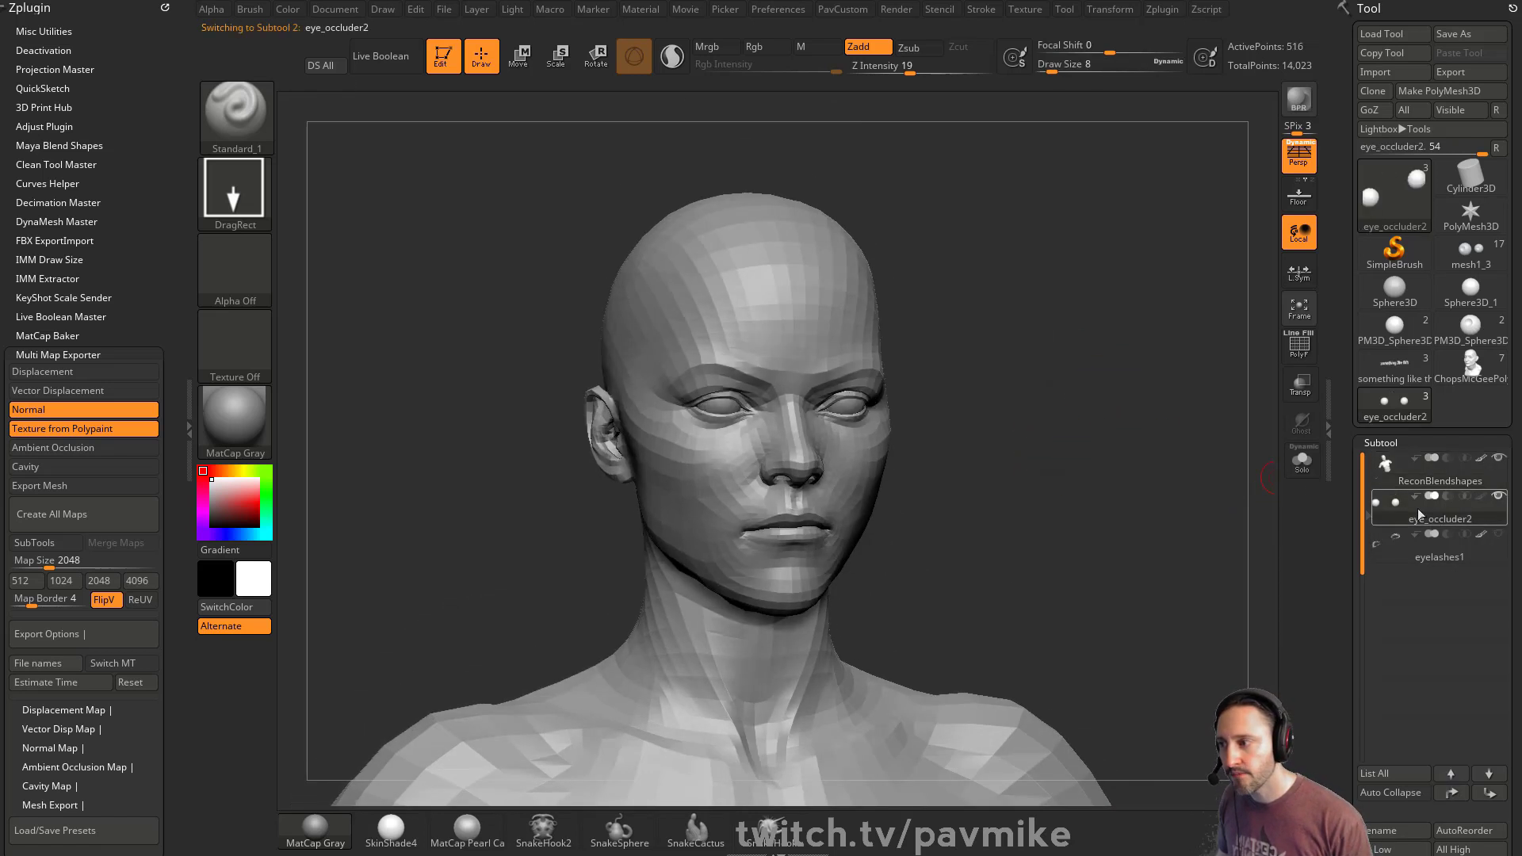
pyautogui.moveTo(1086, 408)
pyautogui.mouseDown()
pyautogui.moveTo(1128, 466)
pyautogui.moveTo(1221, 468)
pyautogui.moveTo(1101, 463)
pyautogui.moveTo(1141, 461)
pyautogui.mouseUp()
pyautogui.moveTo(1133, 371)
pyautogui.keyDown('alt'); pyautogui.mouseDown()
pyautogui.moveTo(1090, 409)
pyautogui.moveTo(1094, 434)
pyautogui.mouseUp(); pyautogui.keyUp('alt')
pyautogui.press('s')
pyautogui.press('s')
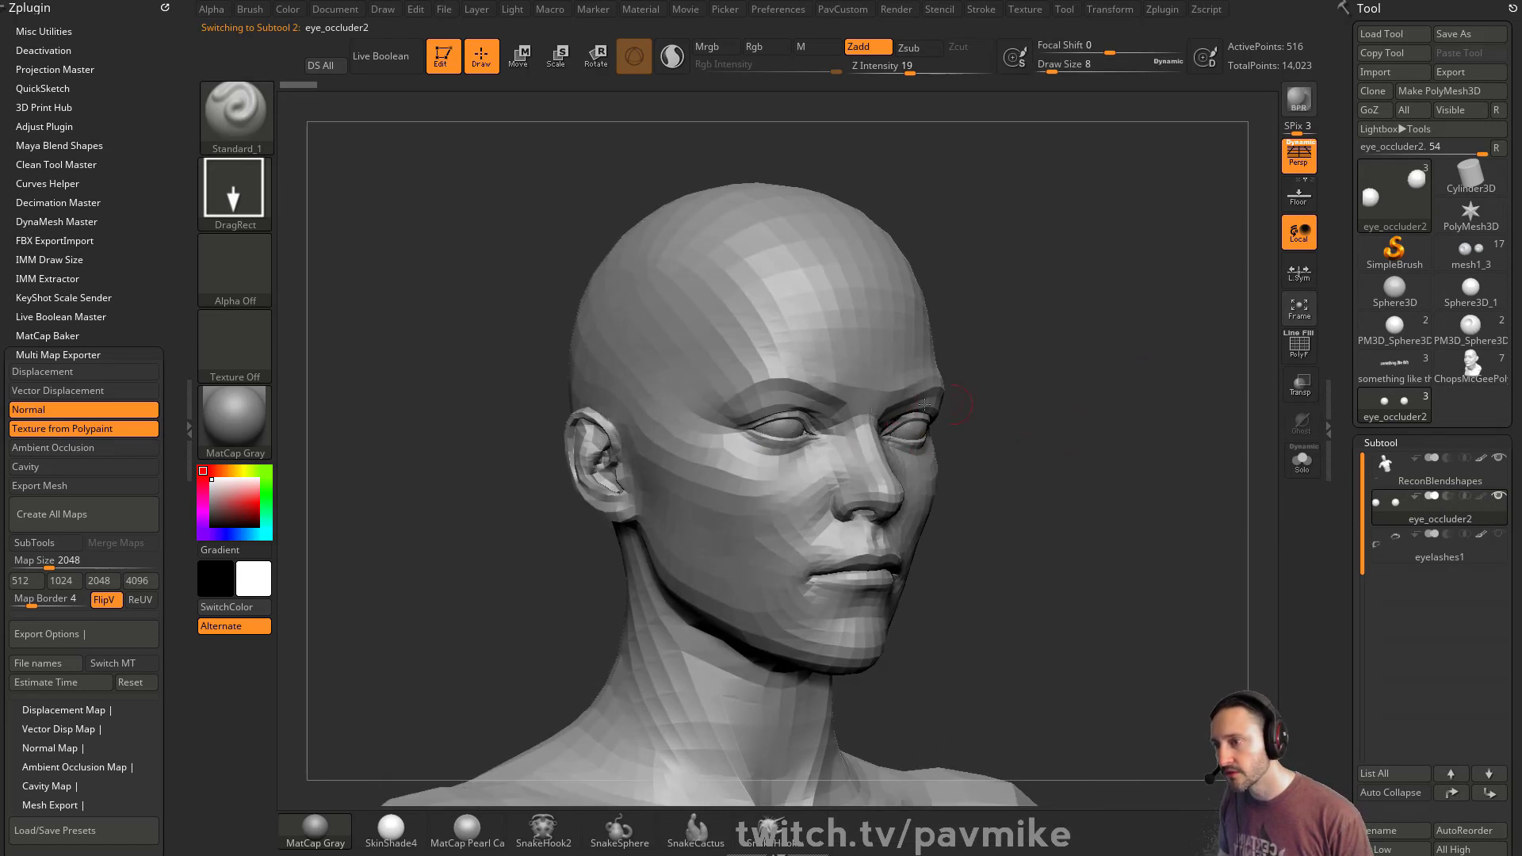
# Make the ReconBlendshapes subtool active and show its list of sculpting layers.
pyautogui.click(1380, 474)
pyautogui.scroll(-8, 1348, 380)
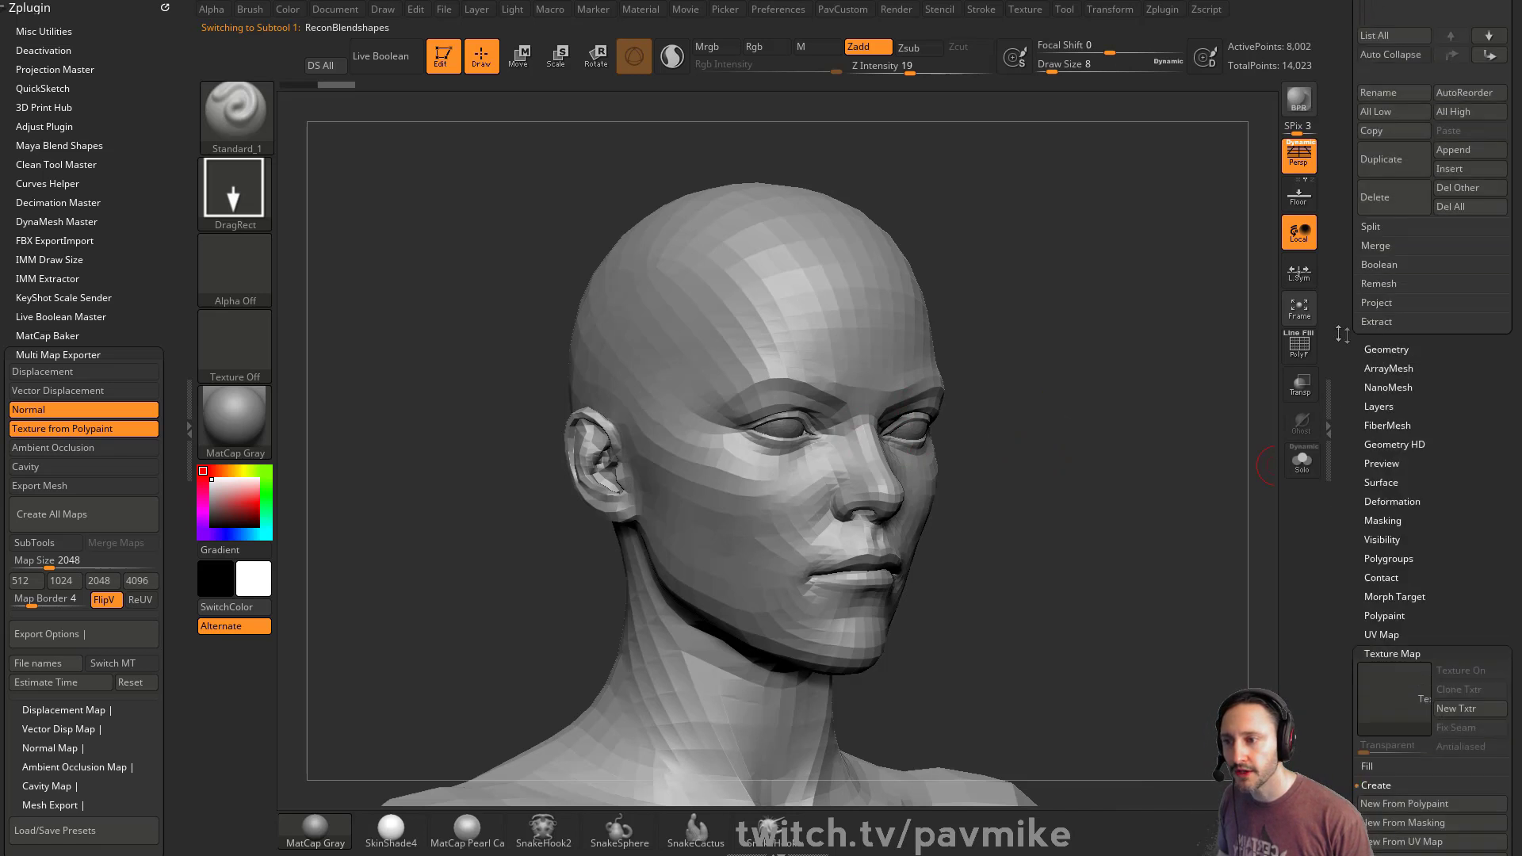
pyautogui.click(1379, 405)
pyautogui.scroll(-3, 1382, 413)
# Preview the JawJut layer at intensity 1, then return it to 0.
pyautogui.moveTo(1430, 295); pyautogui.dragTo(1480, 371)
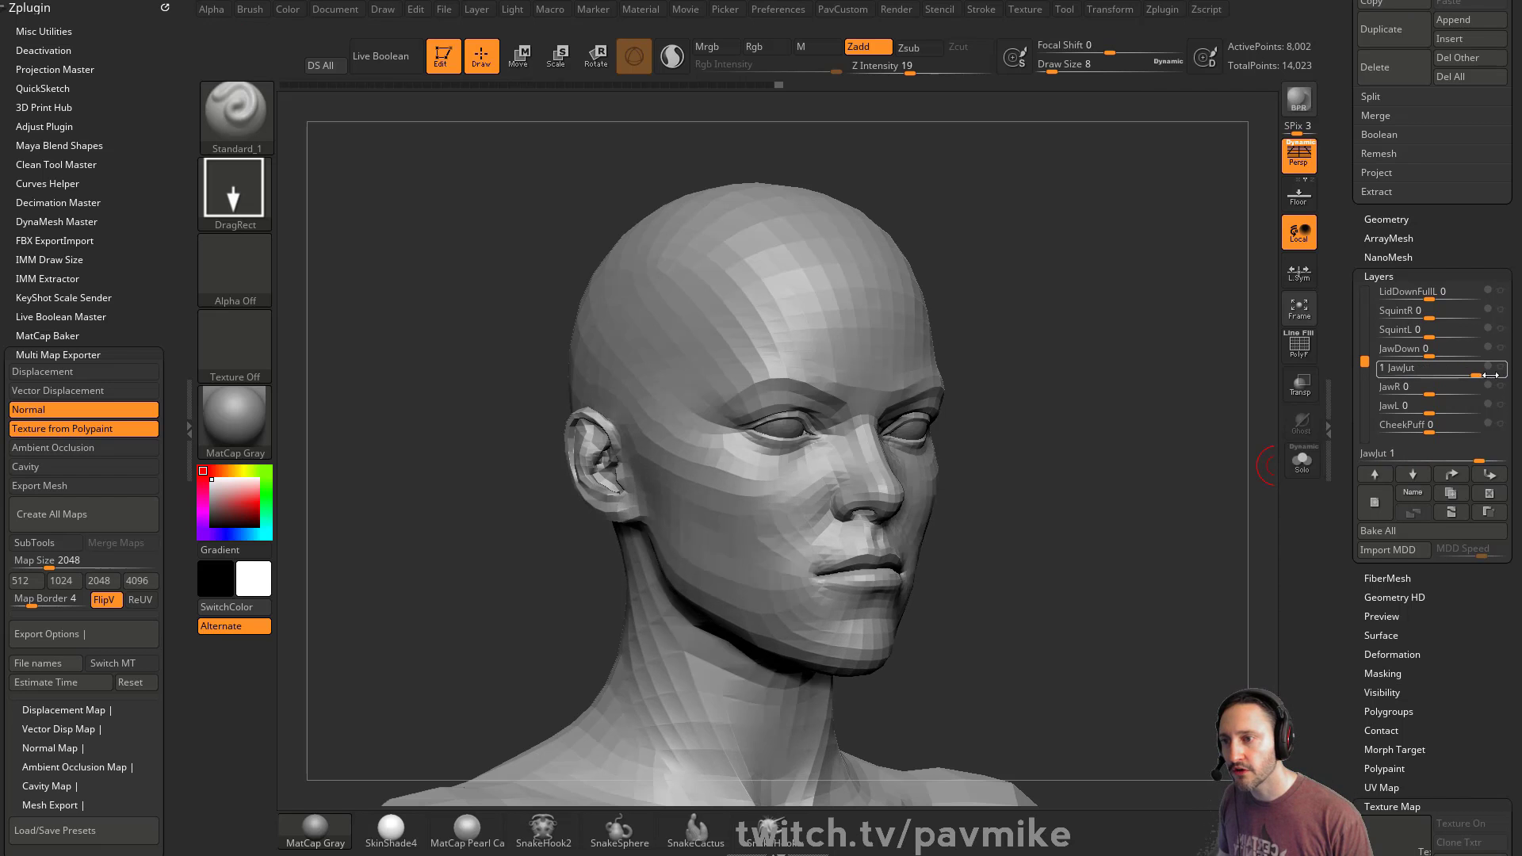
pyautogui.moveTo(1480, 459); pyautogui.dragTo(1445, 453)
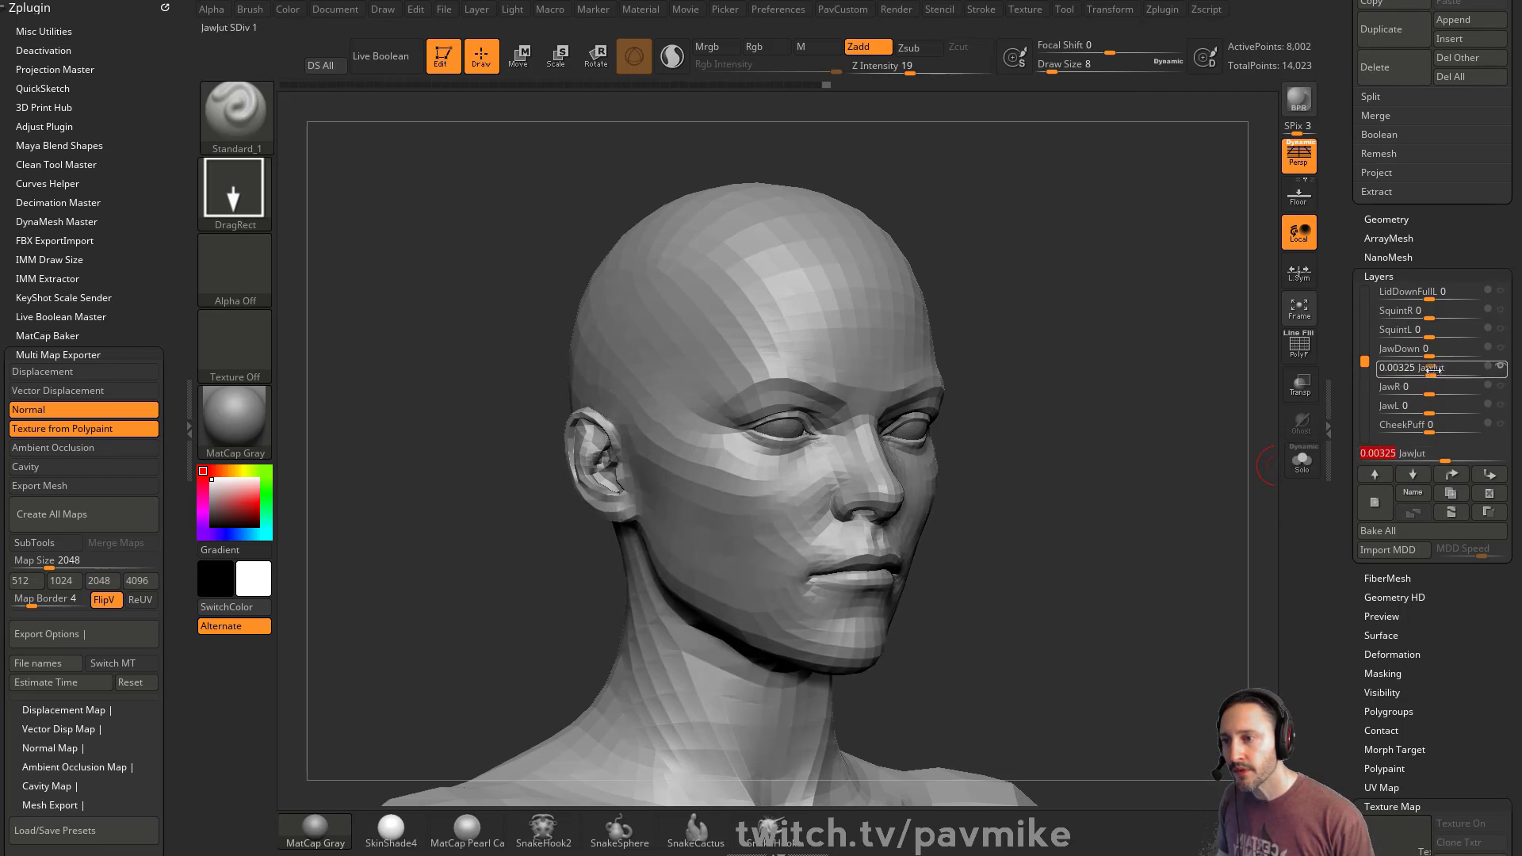
pyautogui.moveTo(1435, 369)
pyautogui.mouseDown()
pyautogui.moveTo(1477, 369)
pyautogui.moveTo(1395, 373)
pyautogui.moveTo(1430, 377)
pyautogui.mouseUp()
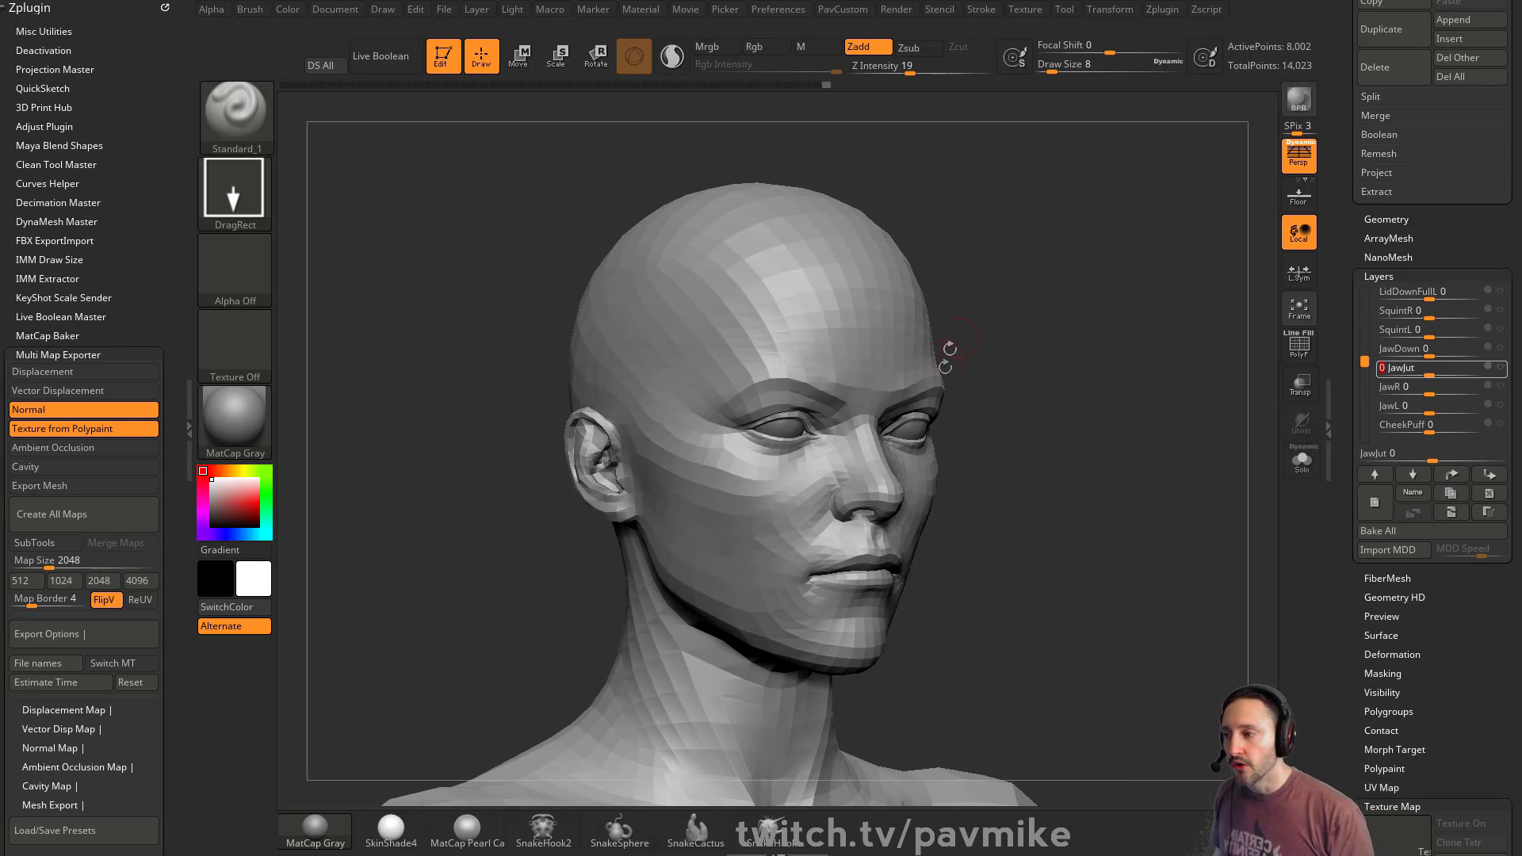
# Set the CheekPuff layer's intensity to about 0.82 and the LipsBlow layer's to about 0.58.
pyautogui.moveTo(1035, 346); pyautogui.dragTo(1136, 381)
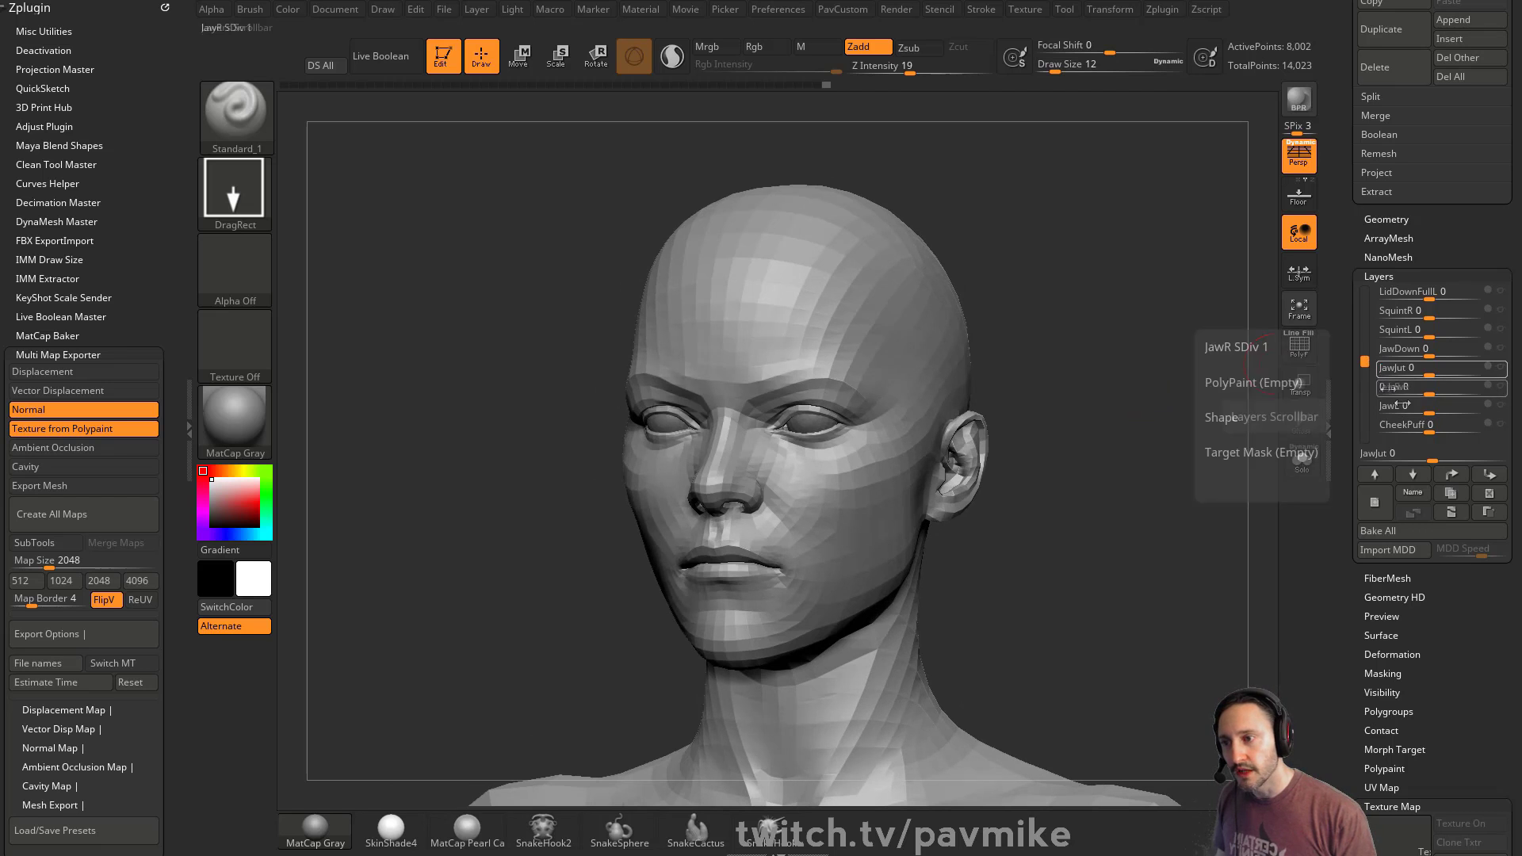
pyautogui.moveTo(1423, 425); pyautogui.dragTo(1469, 433)
pyautogui.moveTo(1365, 364); pyautogui.dragTo(1454, 393)
pyautogui.moveTo(1437, 393)
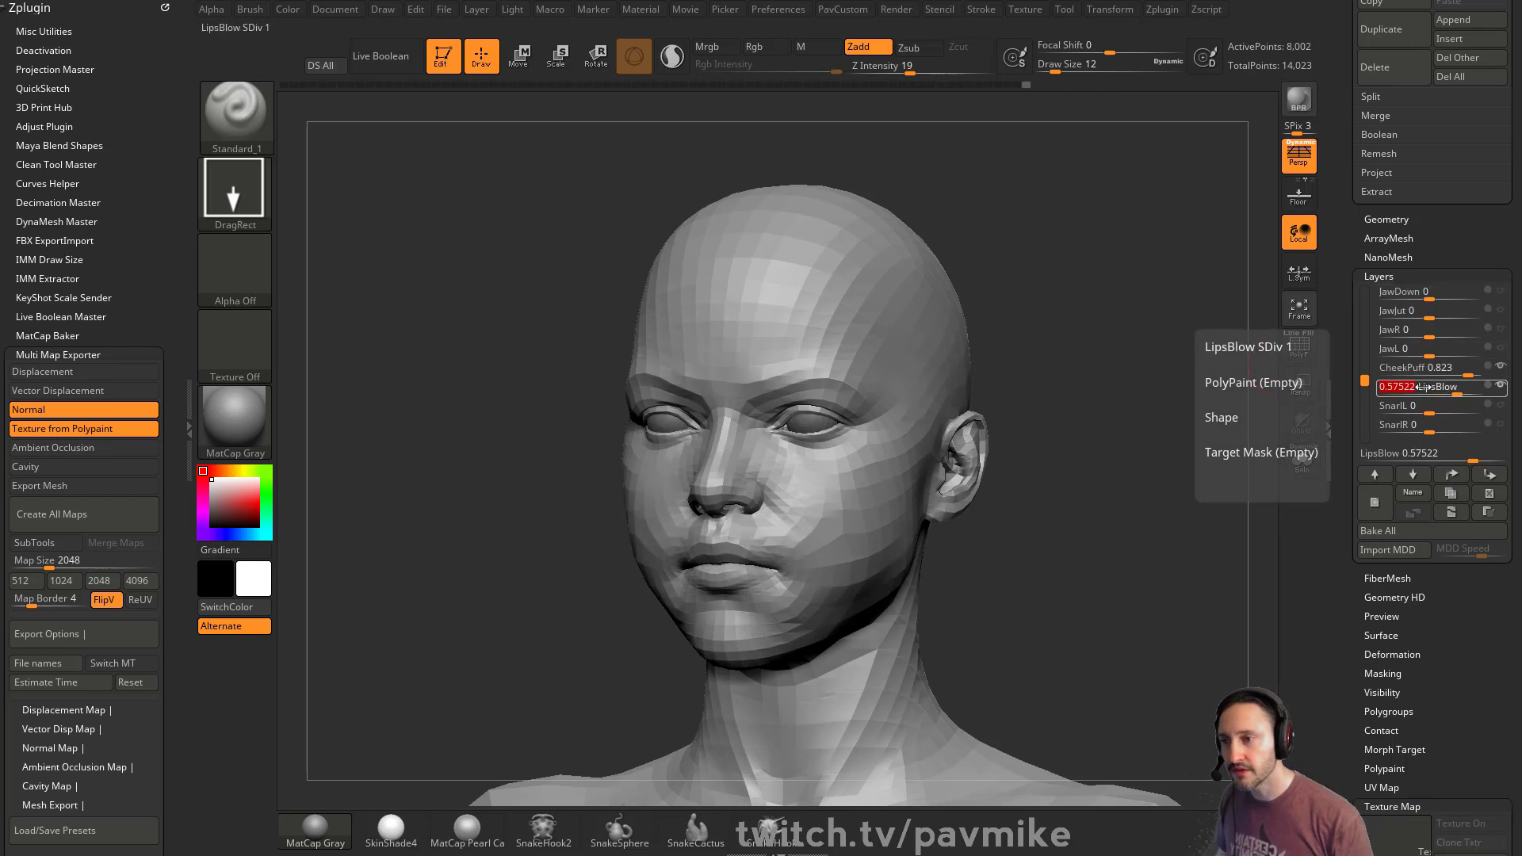
# Set the LowerLidUpR layer's intensity to about 0.73 and raise the LowerLidUpL layer as well.
pyautogui.moveTo(1448, 413); pyautogui.dragTo(1365, 395)
pyautogui.click(1464, 411)
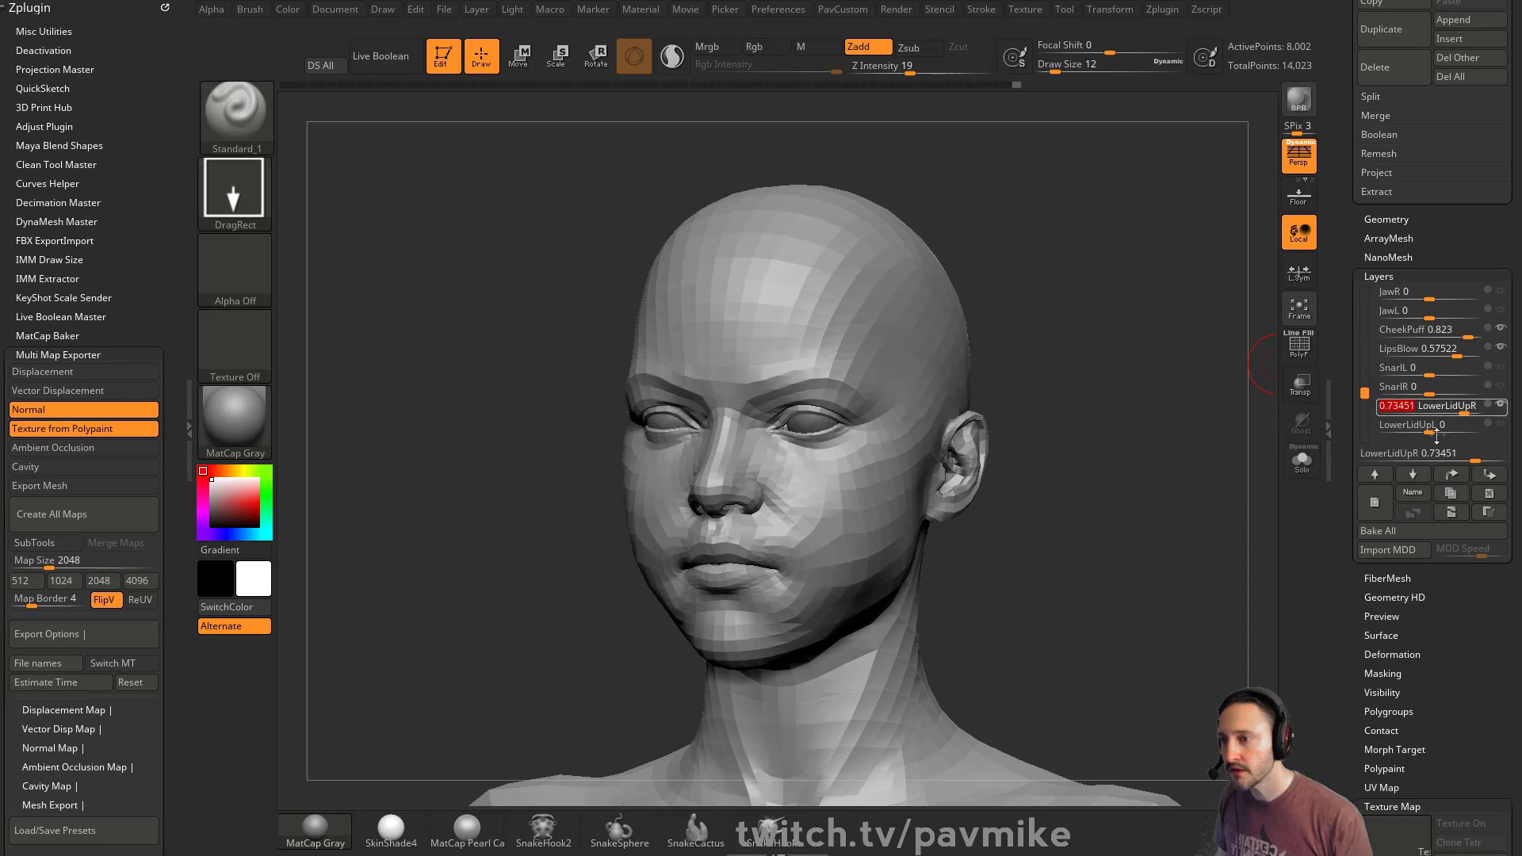
pyautogui.moveTo(1447, 433); pyautogui.dragTo(1452, 432)
pyautogui.moveTo(1366, 391); pyautogui.dragTo(1379, 361)
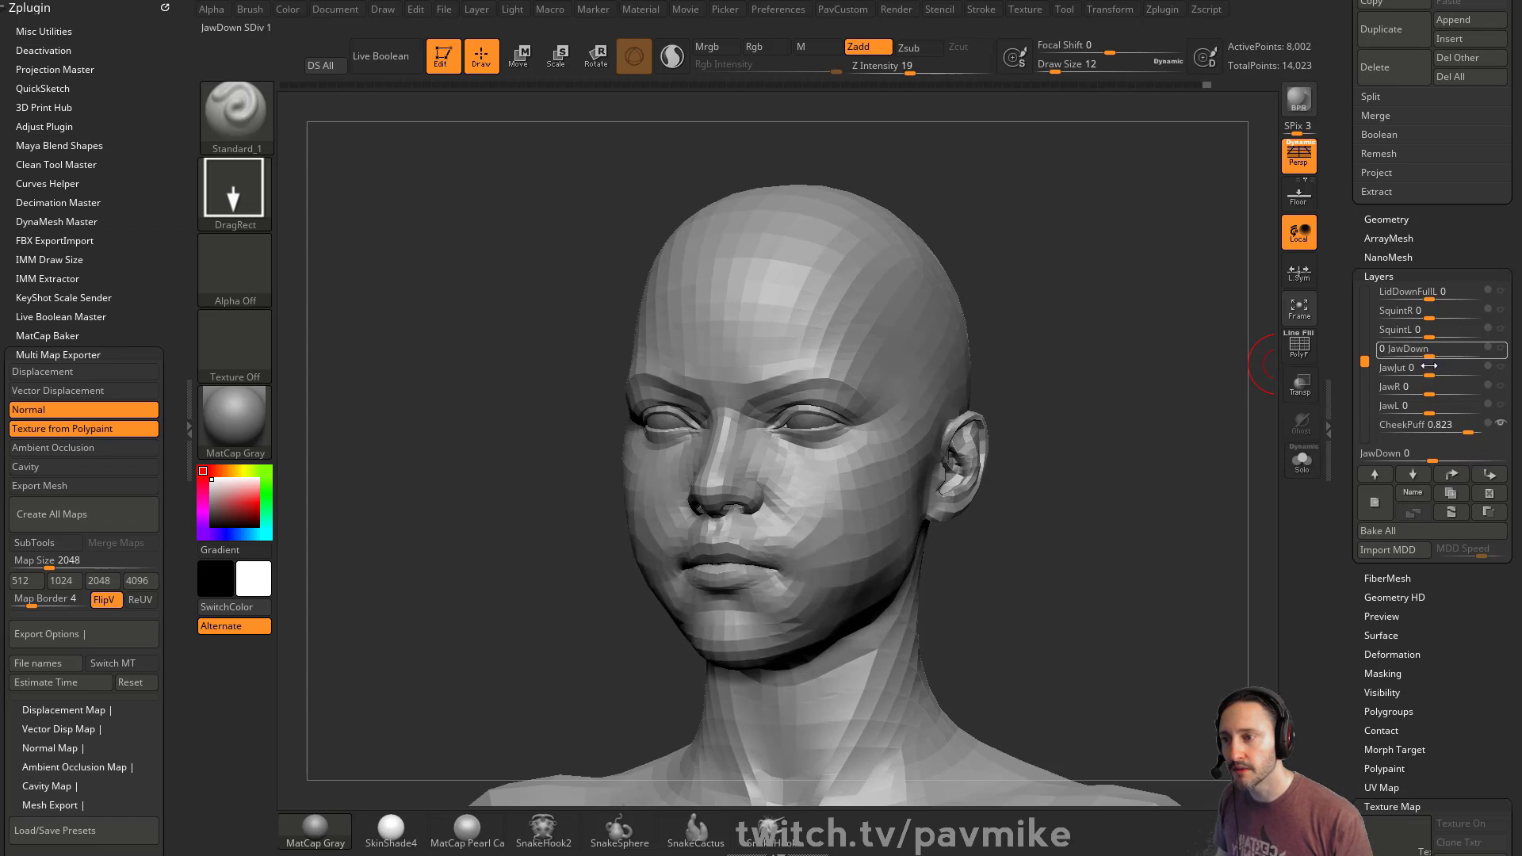
pyautogui.moveTo(1091, 385); pyautogui.dragTo(1137, 391)
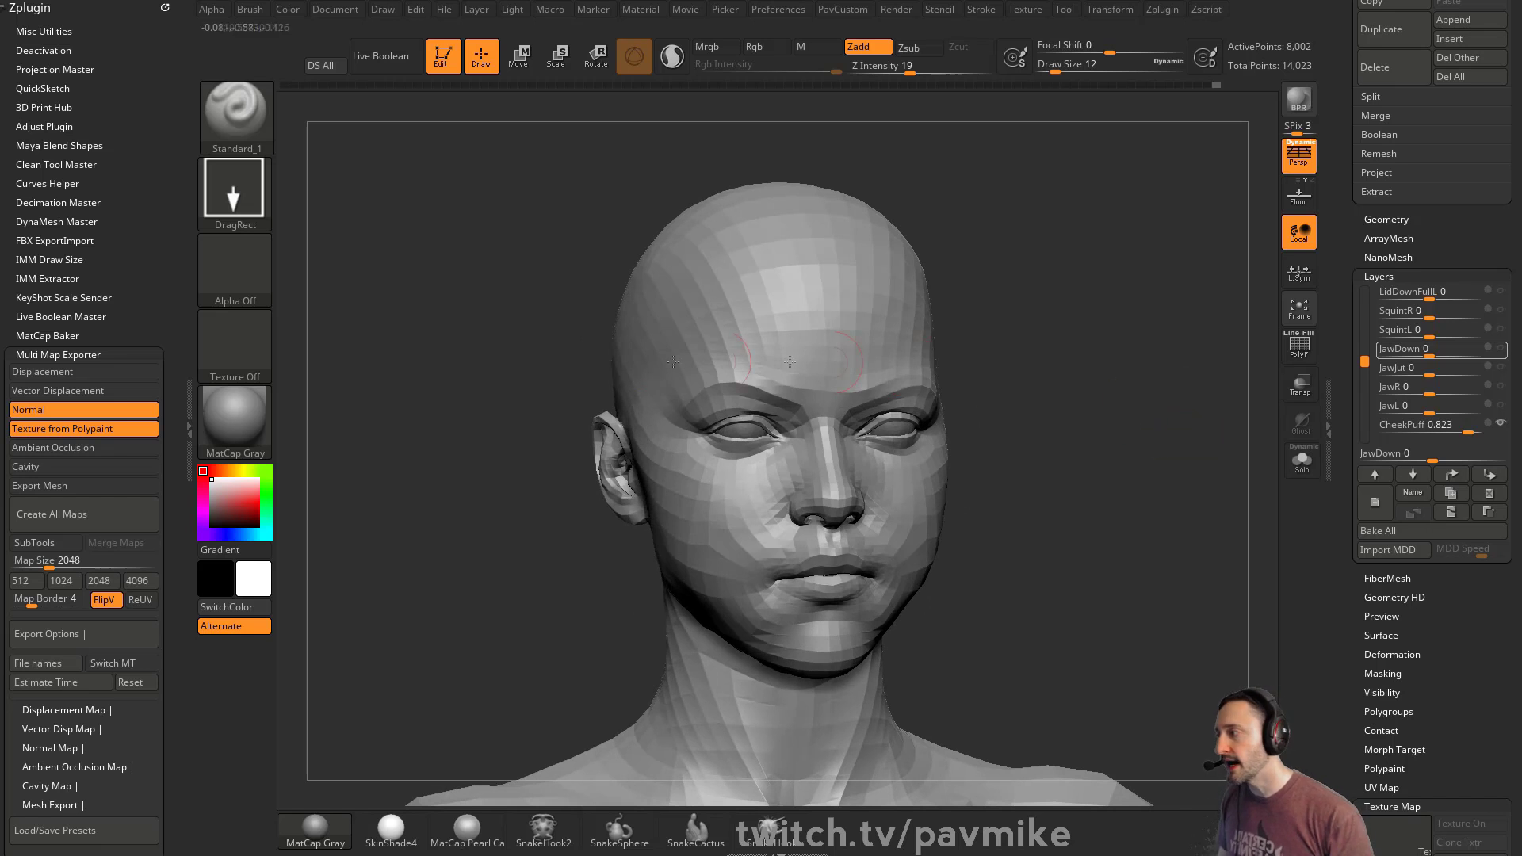
# Dismiss the Zplugin palette and switch to the ChopsMcGeePolypaint bust, framed in the view.
pyautogui.keyDown('shift'); pyautogui.click(100, 354); pyautogui.keyUp('shift')
pyautogui.click(165, 7)
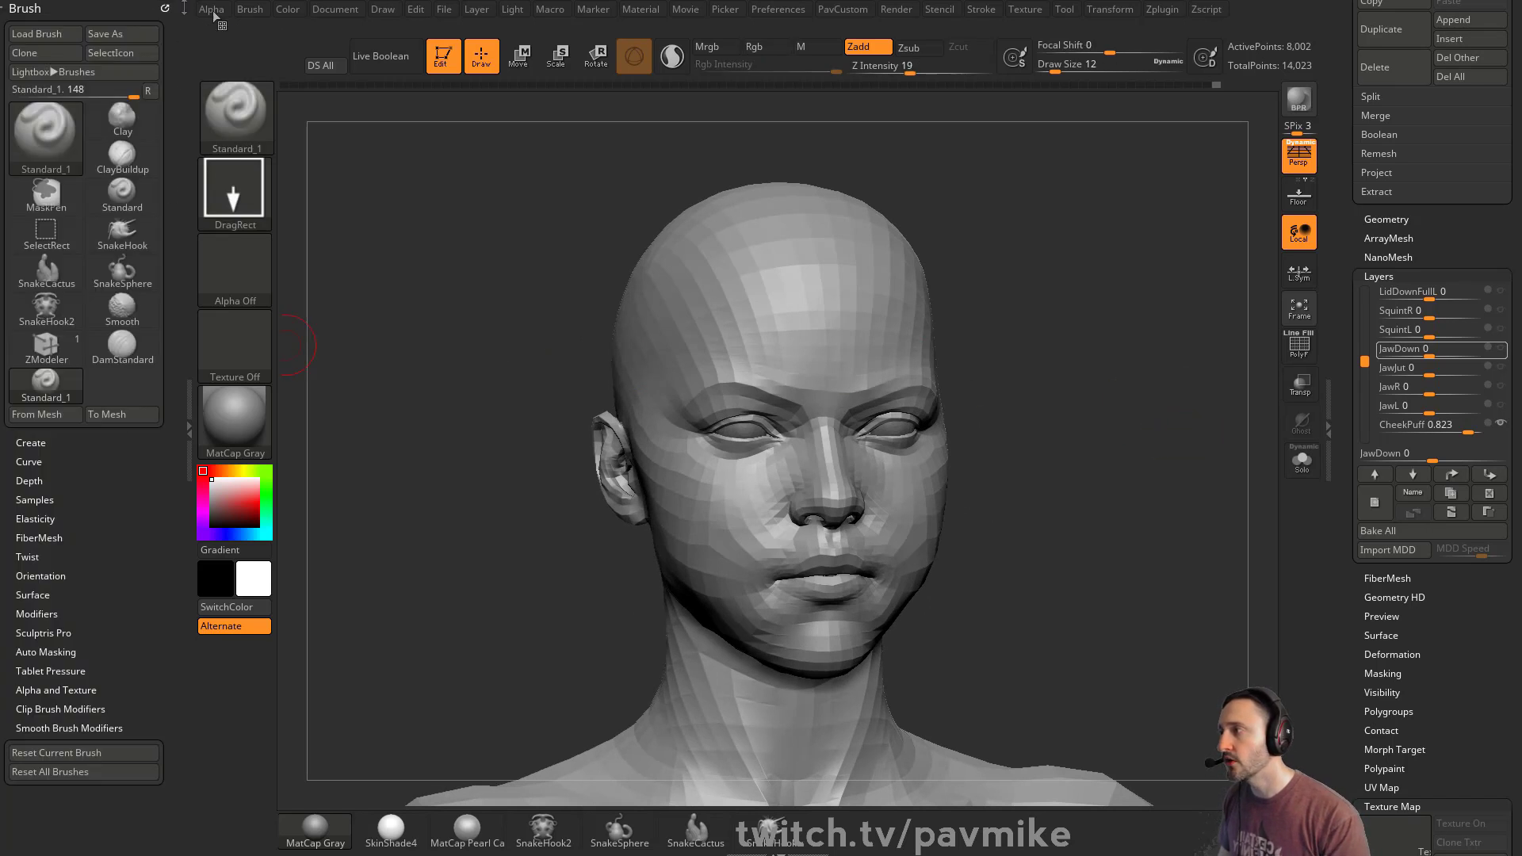
pyautogui.moveTo(1351, 123); pyautogui.dragTo(1339, 462)
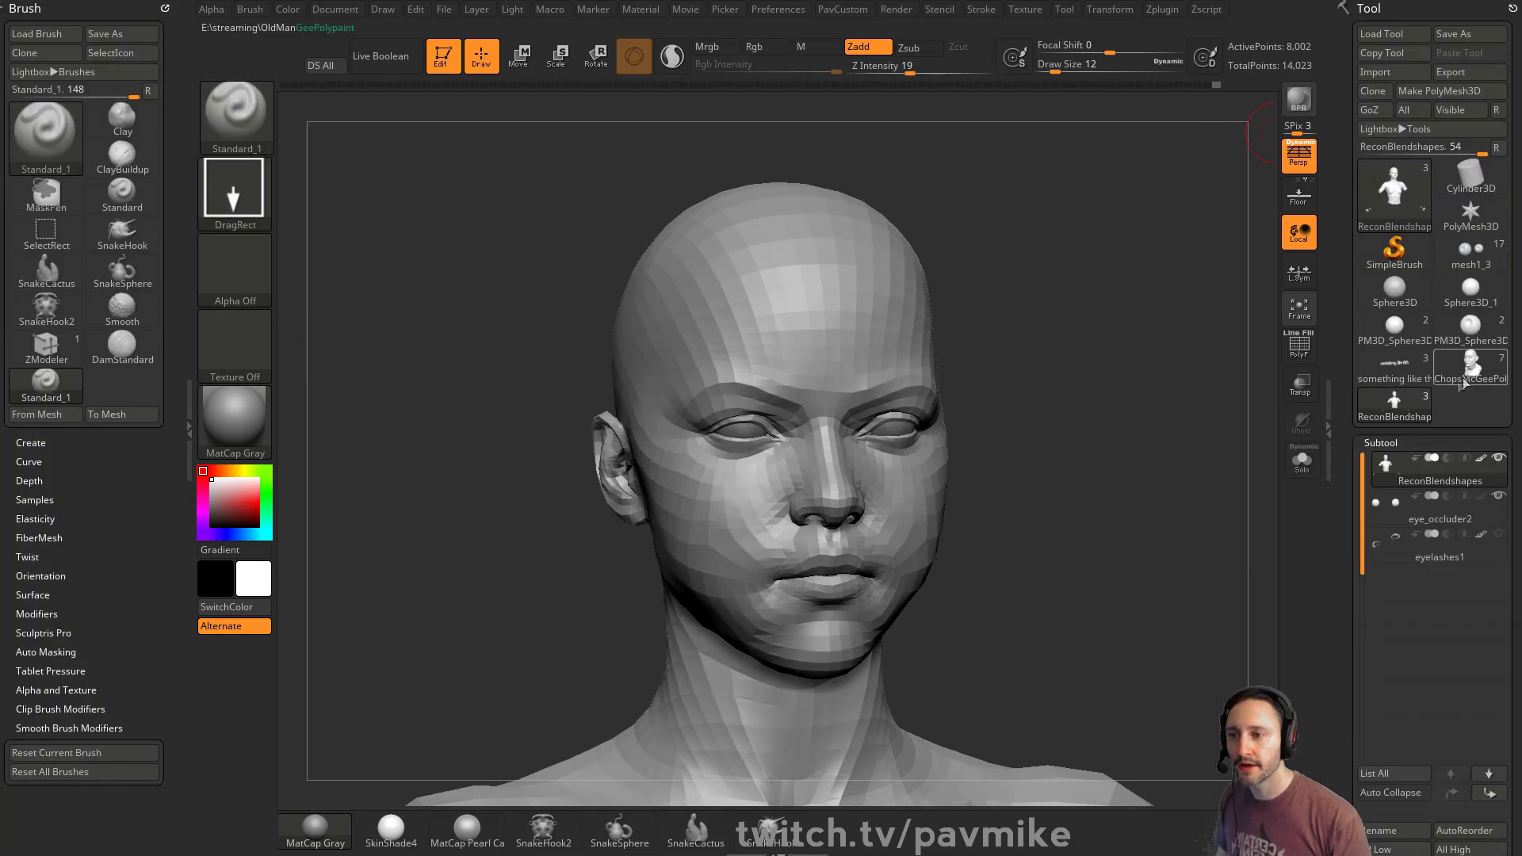
pyautogui.click(1467, 379)
pyautogui.press('f')
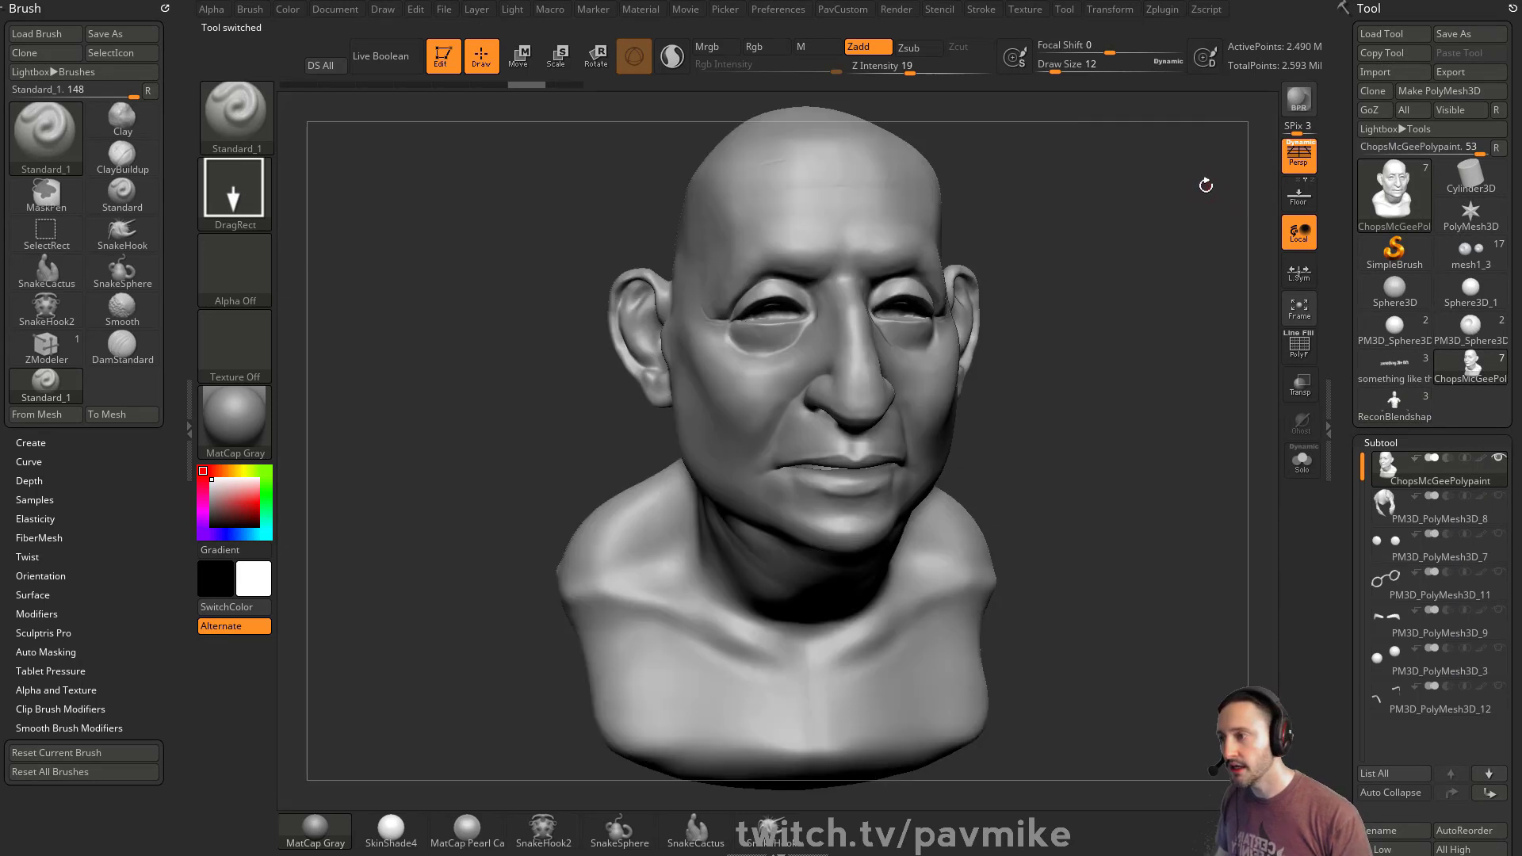
pyautogui.moveTo(1202, 180); pyautogui.dragTo(1161, 261)
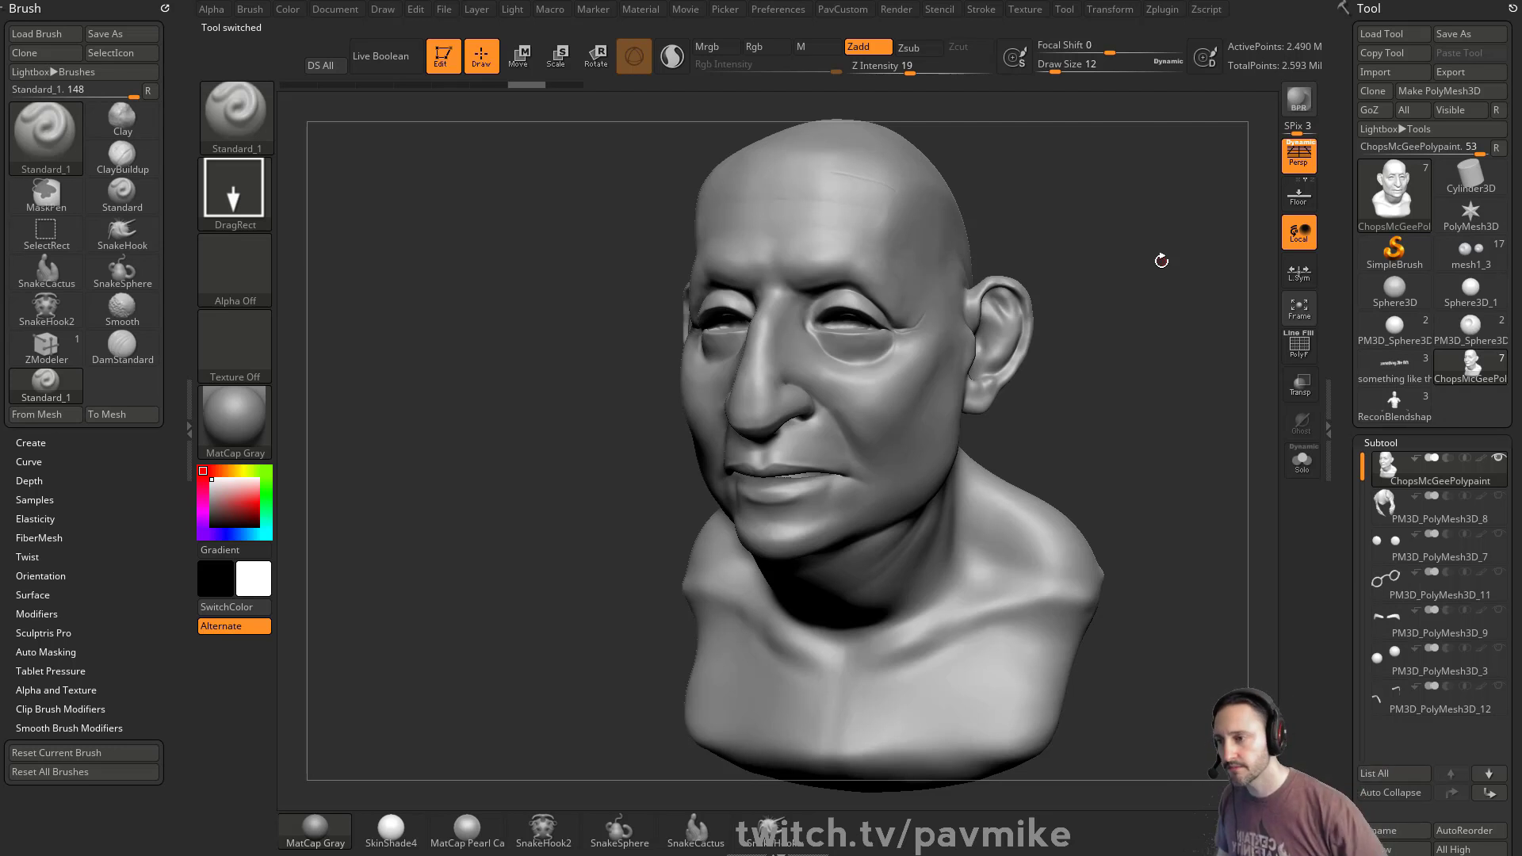
pyautogui.moveTo(1134, 331); pyautogui.dragTo(1166, 283)
# Lower the old man bust to subdivision level 1 and set the brush draw size to 31.
pyautogui.moveTo(1358, 487); pyautogui.dragTo(1417, 581)
pyautogui.click(1387, 690)
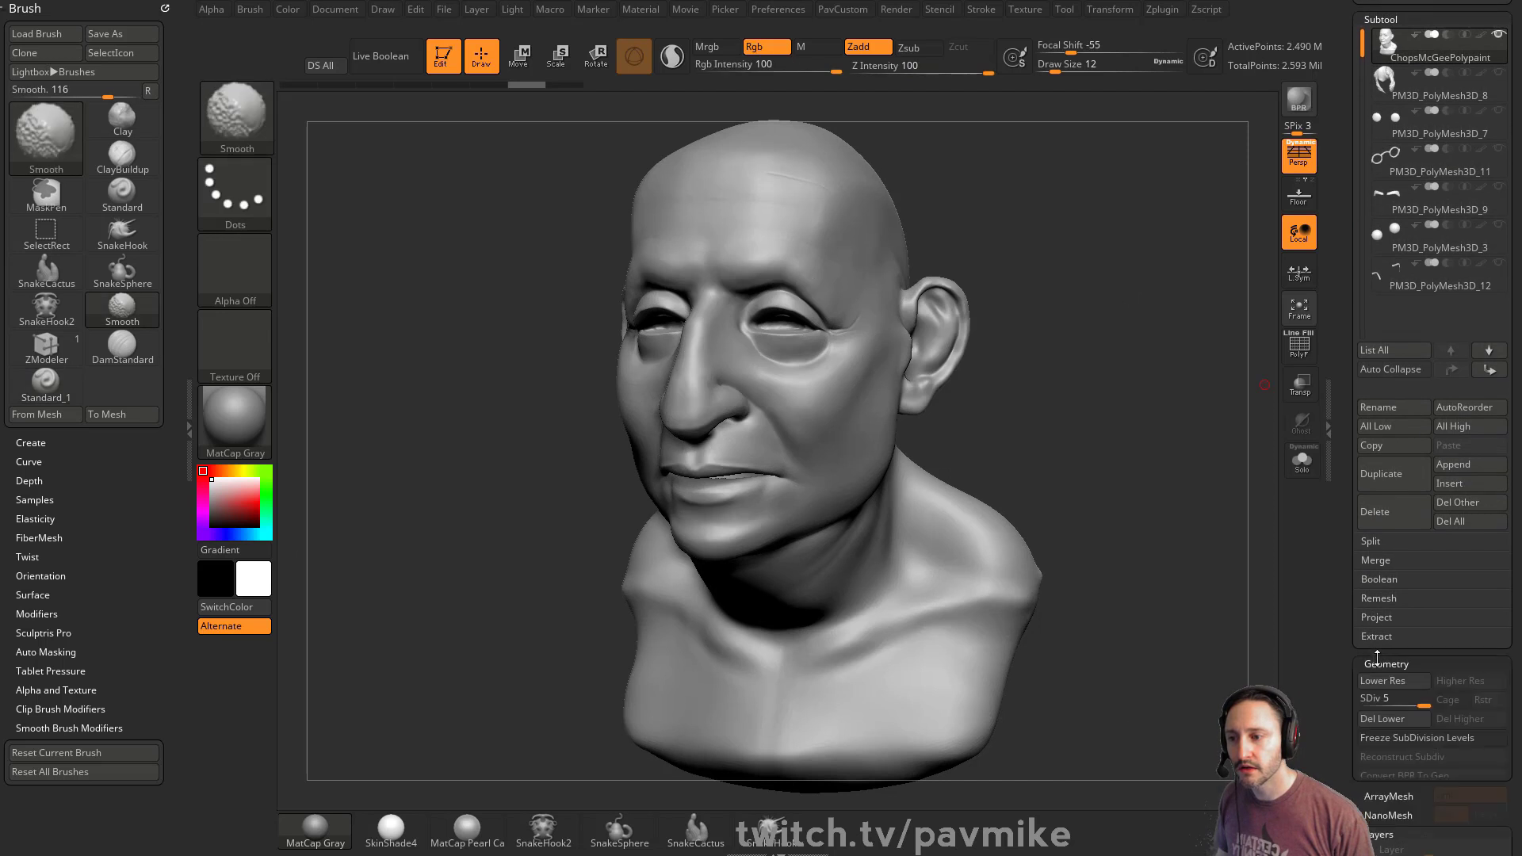
pyautogui.click(1385, 421)
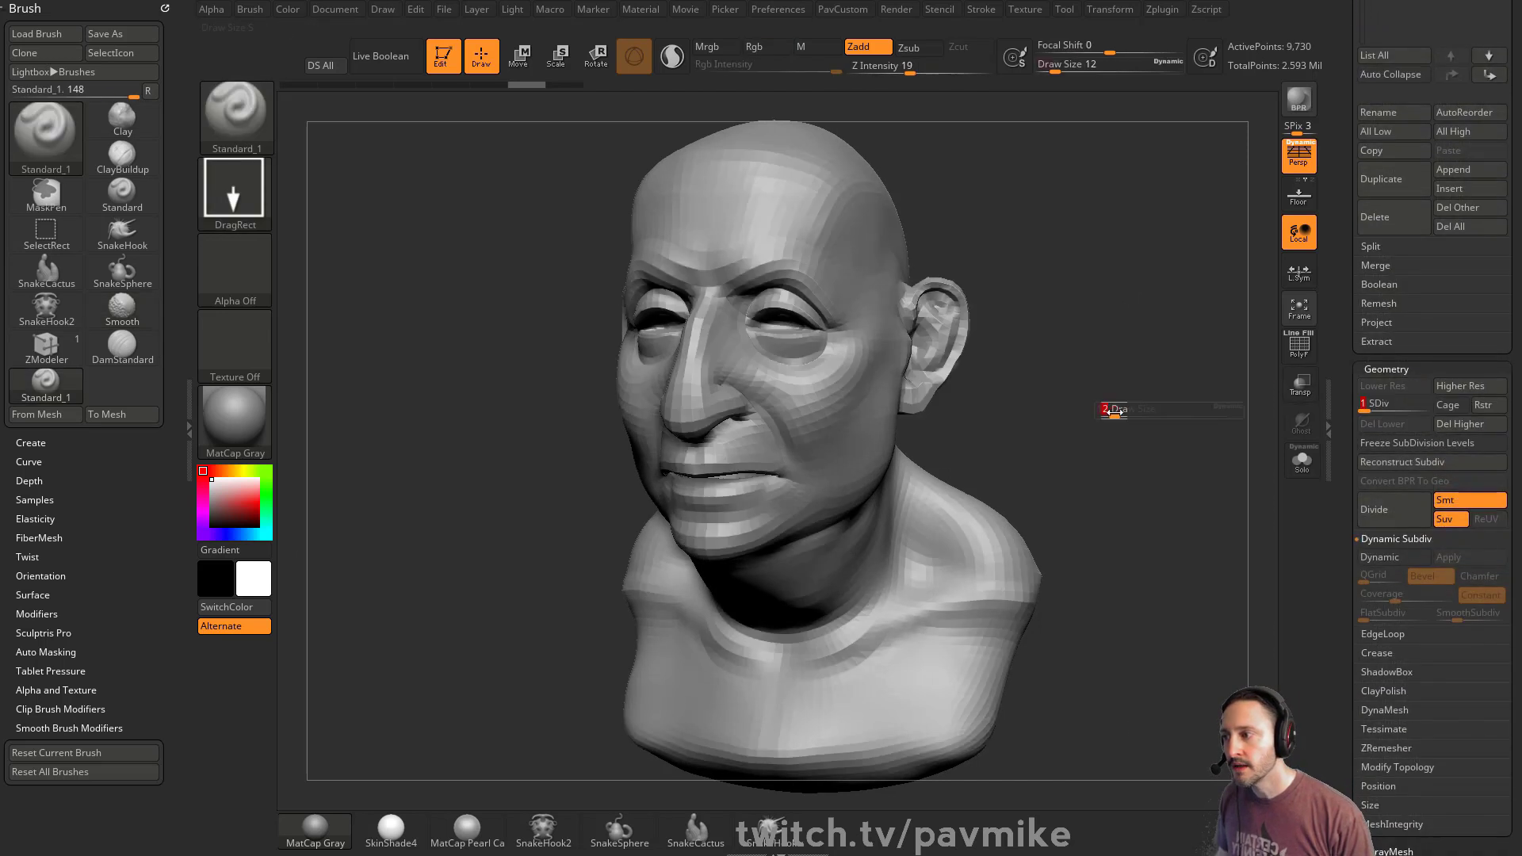
pyautogui.press('s')
pyautogui.moveTo(1141, 421); pyautogui.dragTo(1137, 420)
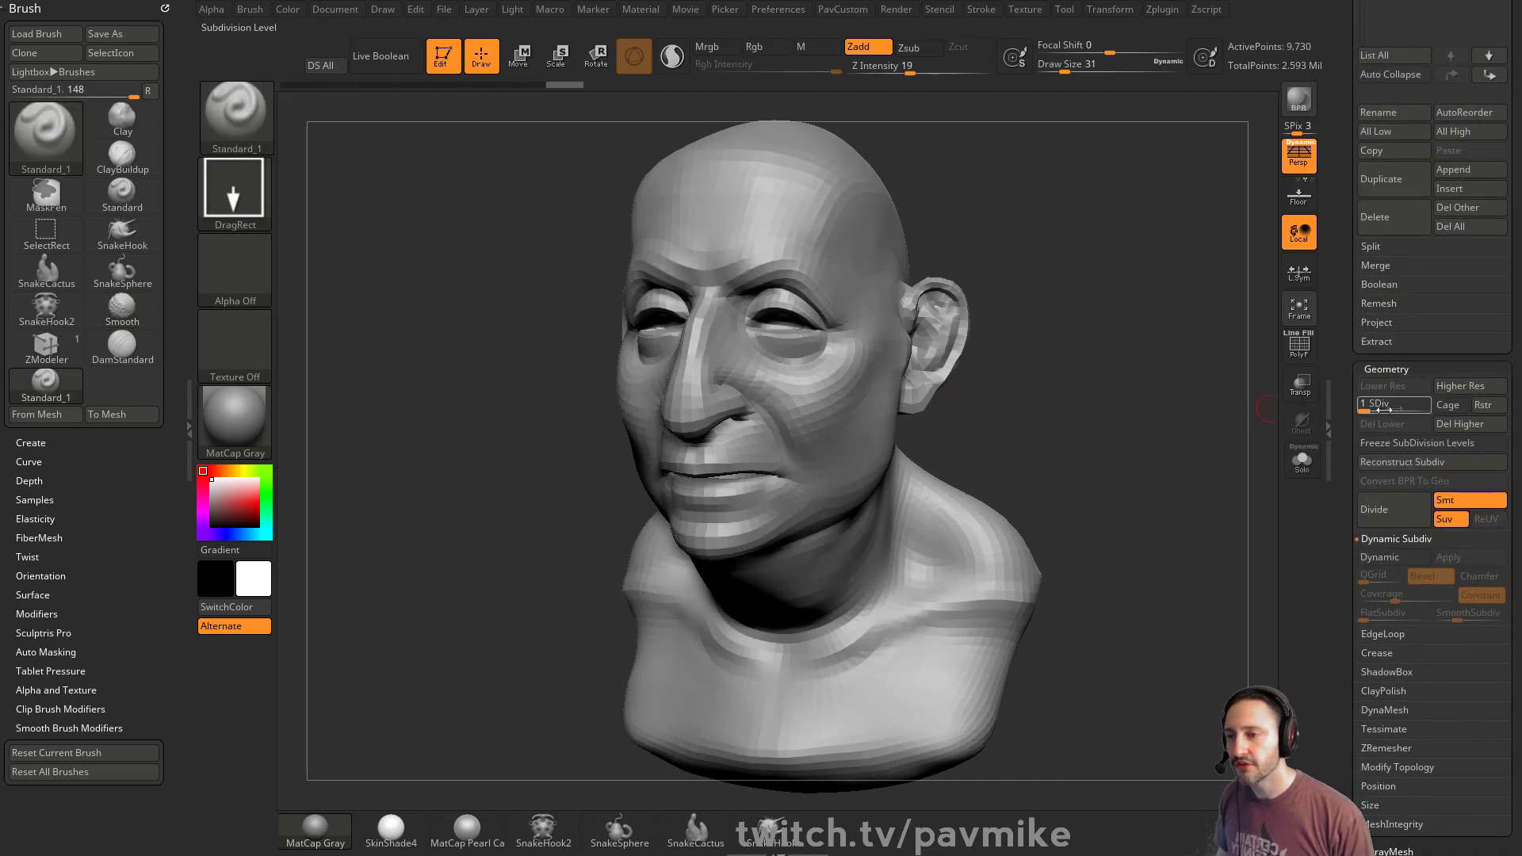
# Try to add a new sculpting layer to the bust at subdivision level 1.
pyautogui.moveTo(1351, 394); pyautogui.dragTo(1352, 190)
pyautogui.moveTo(1363, 642); pyautogui.dragTo(1457, 293)
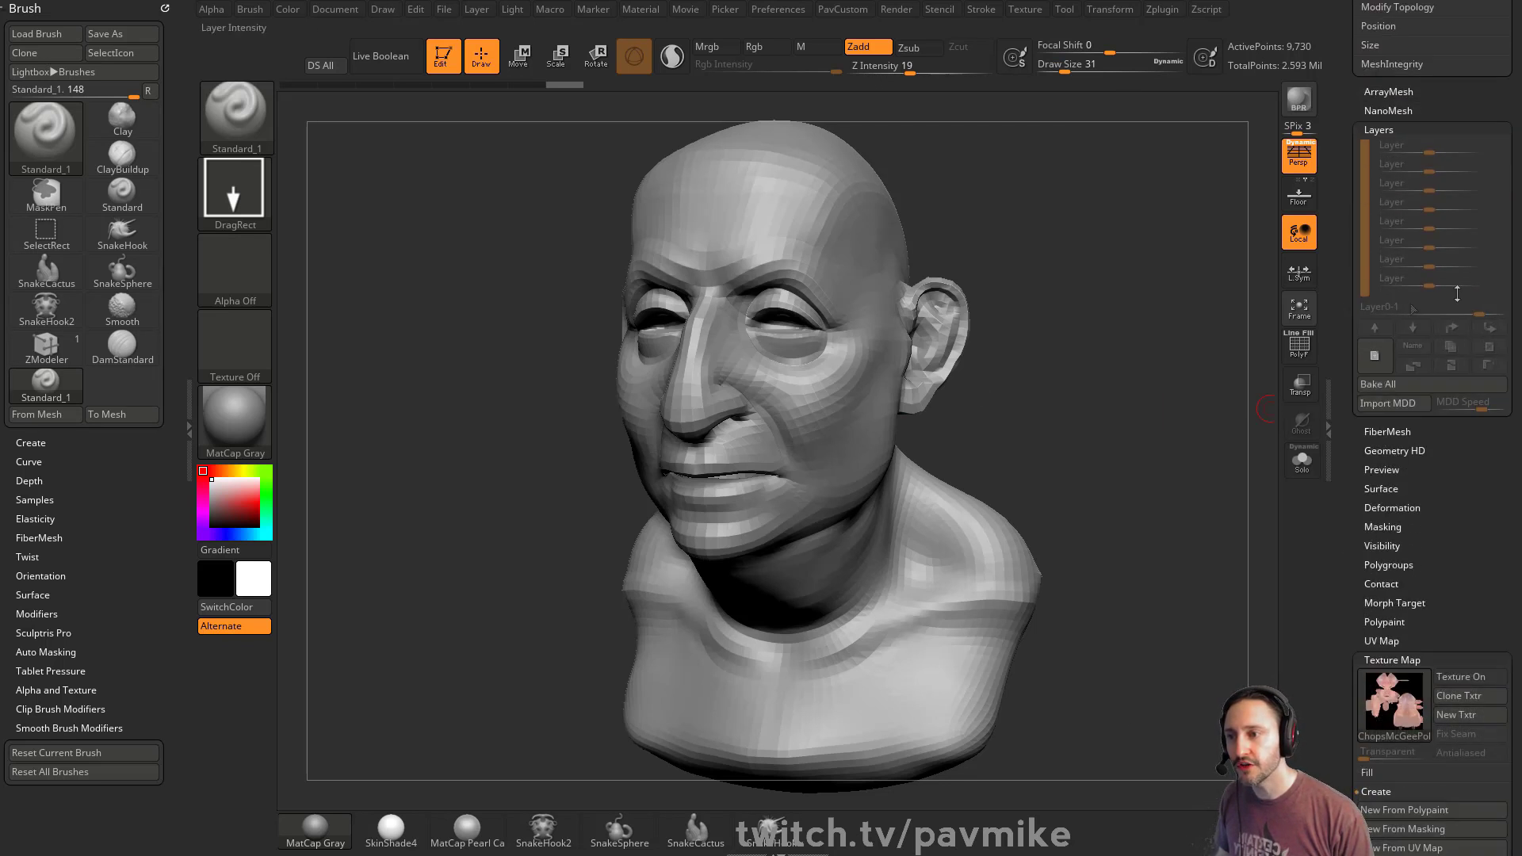
pyautogui.click(1373, 363)
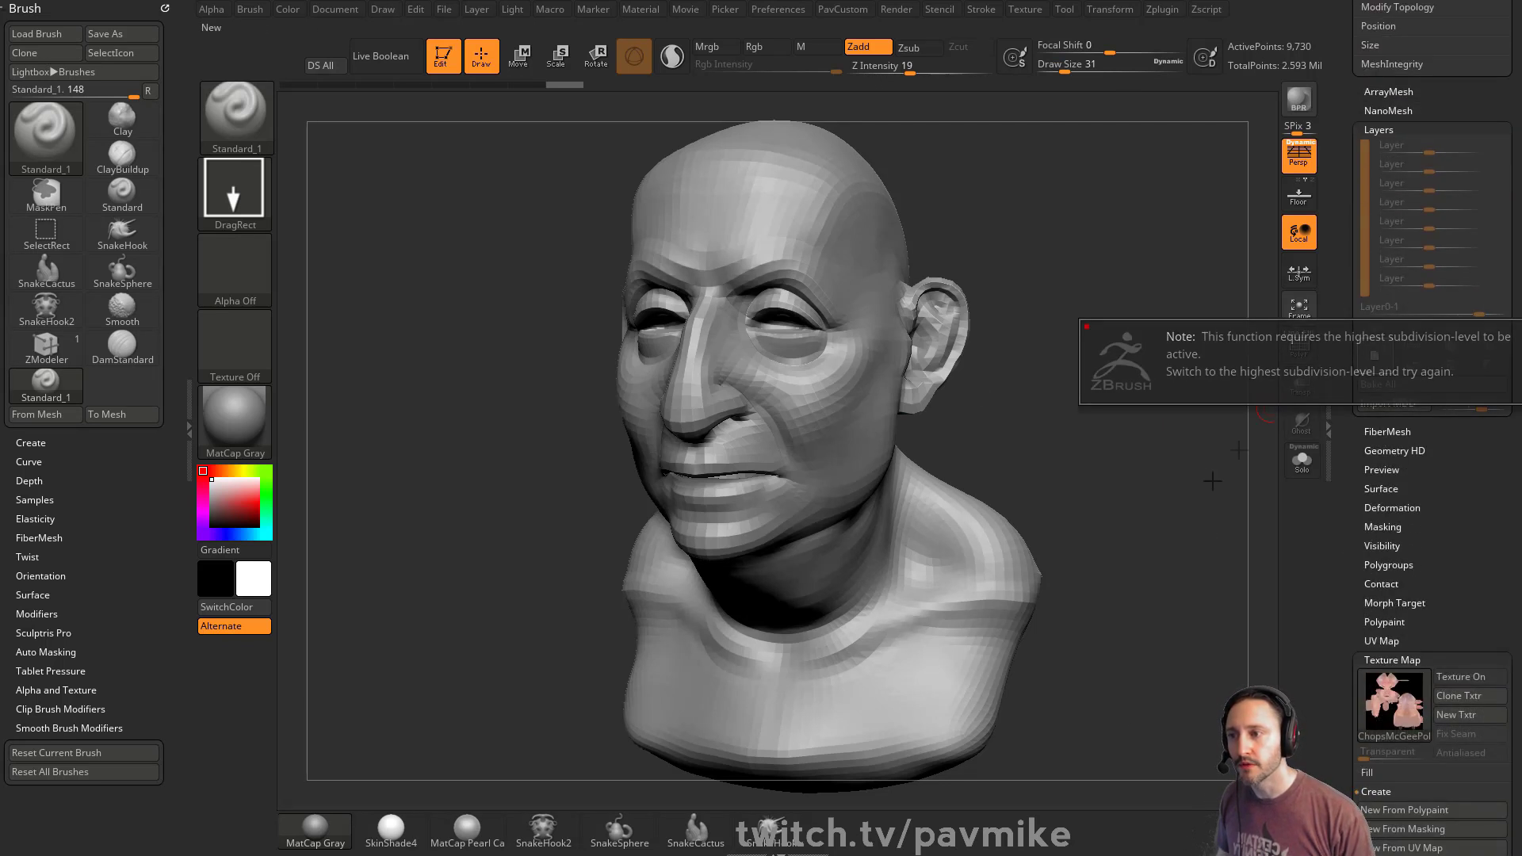
# Raise the bust to subdivision level 5 and add a new sculpting layer.
pyautogui.moveTo(1354, 238); pyautogui.dragTo(1350, 301)
pyautogui.moveTo(1414, 39); pyautogui.dragTo(1434, 41)
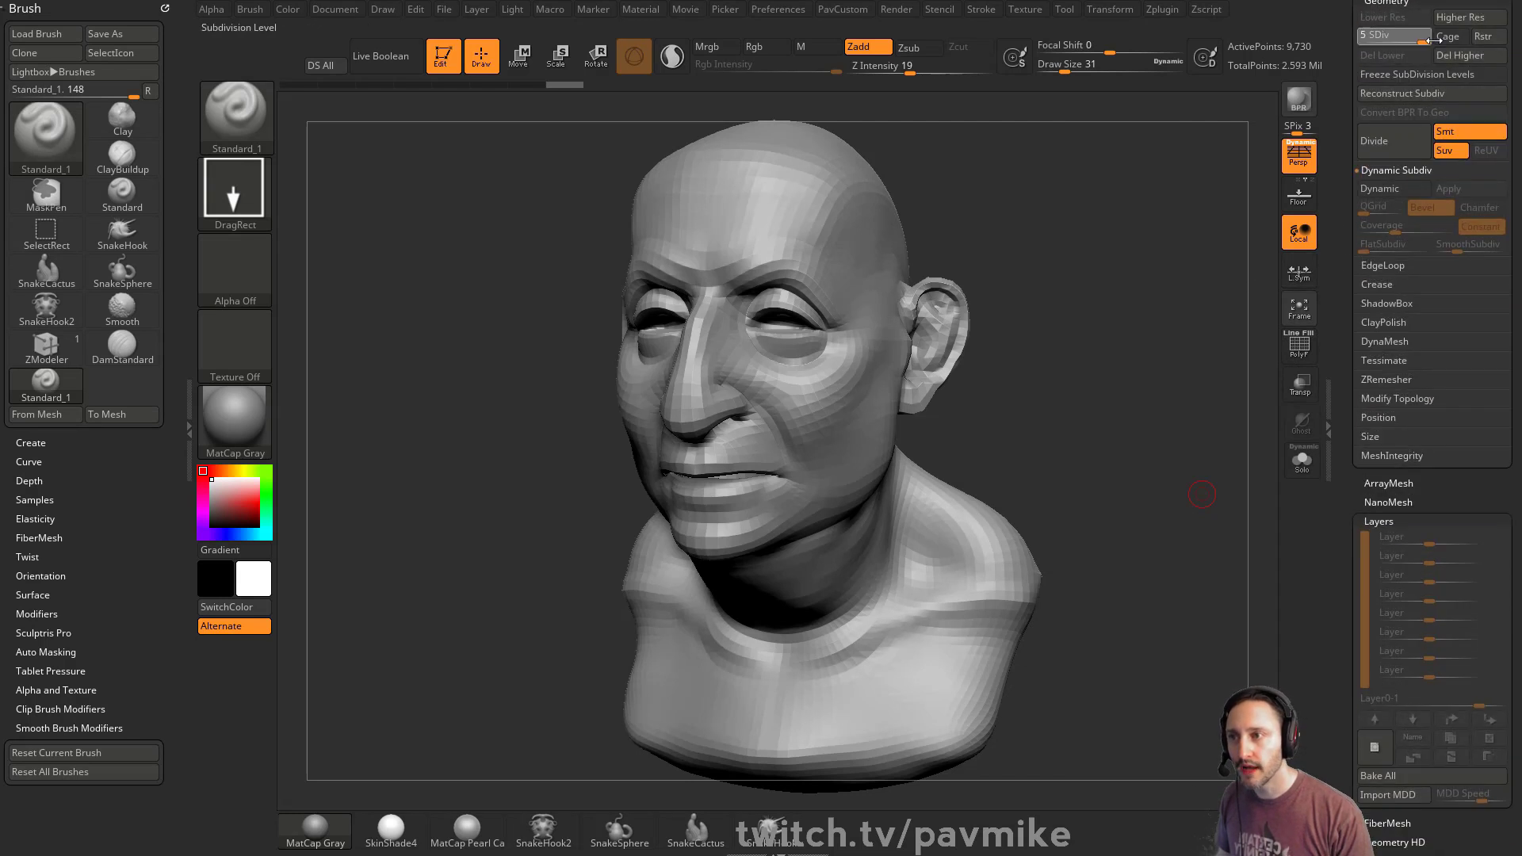
pyautogui.click(1386, 737)
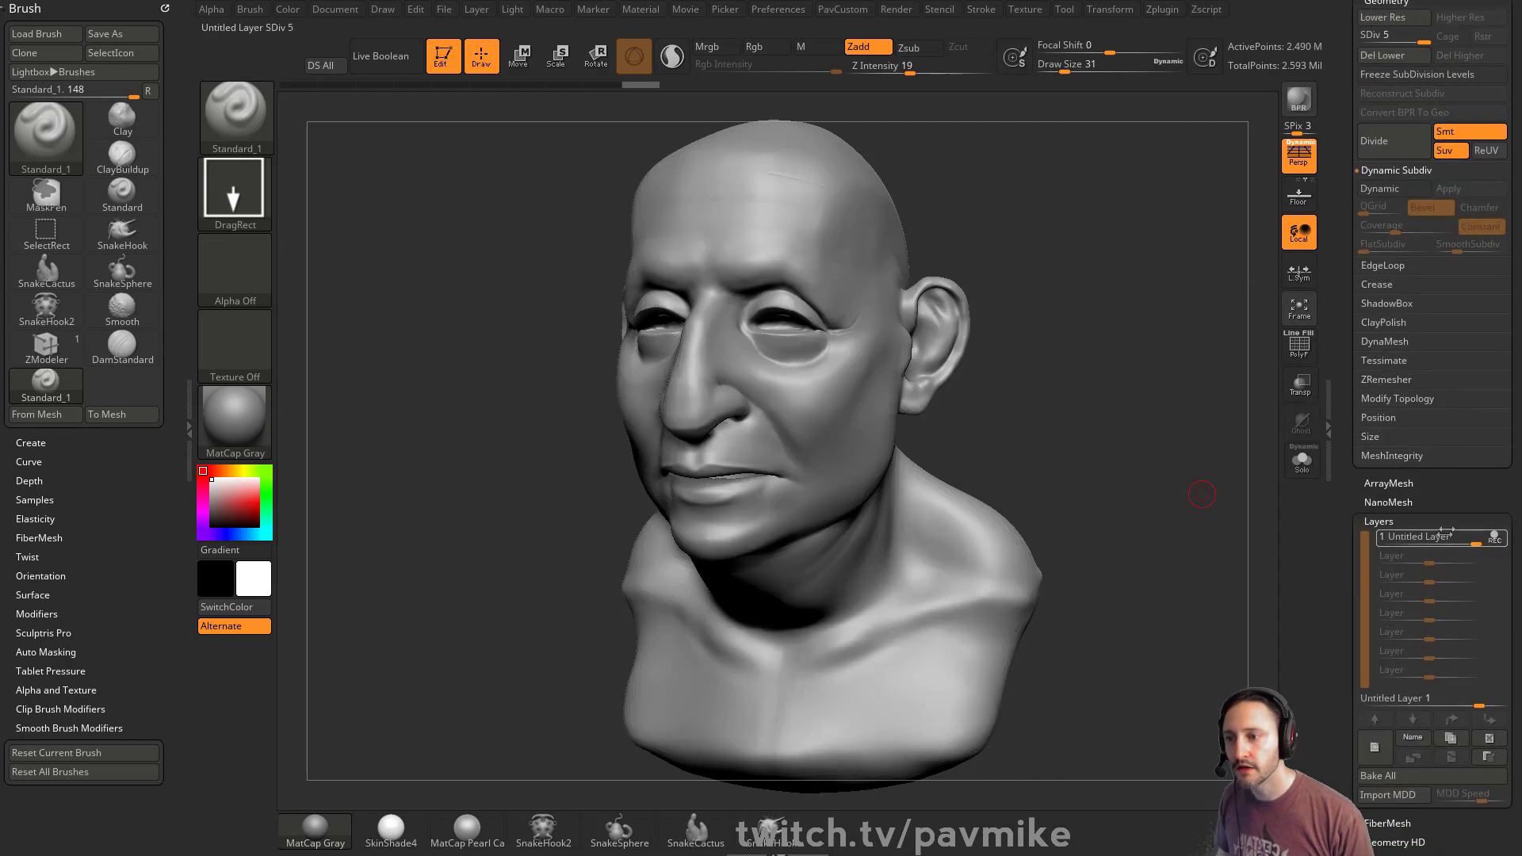
# Drop the bust to subdivision level 1 and pull the figure's left eyebrow upward with the Move brush.
pyautogui.hotkey('shift', 'd')
pyautogui.hotkey('shift', 'd')
pyautogui.hotkey('shift', 'd')
pyautogui.hotkey('shift', 'd')
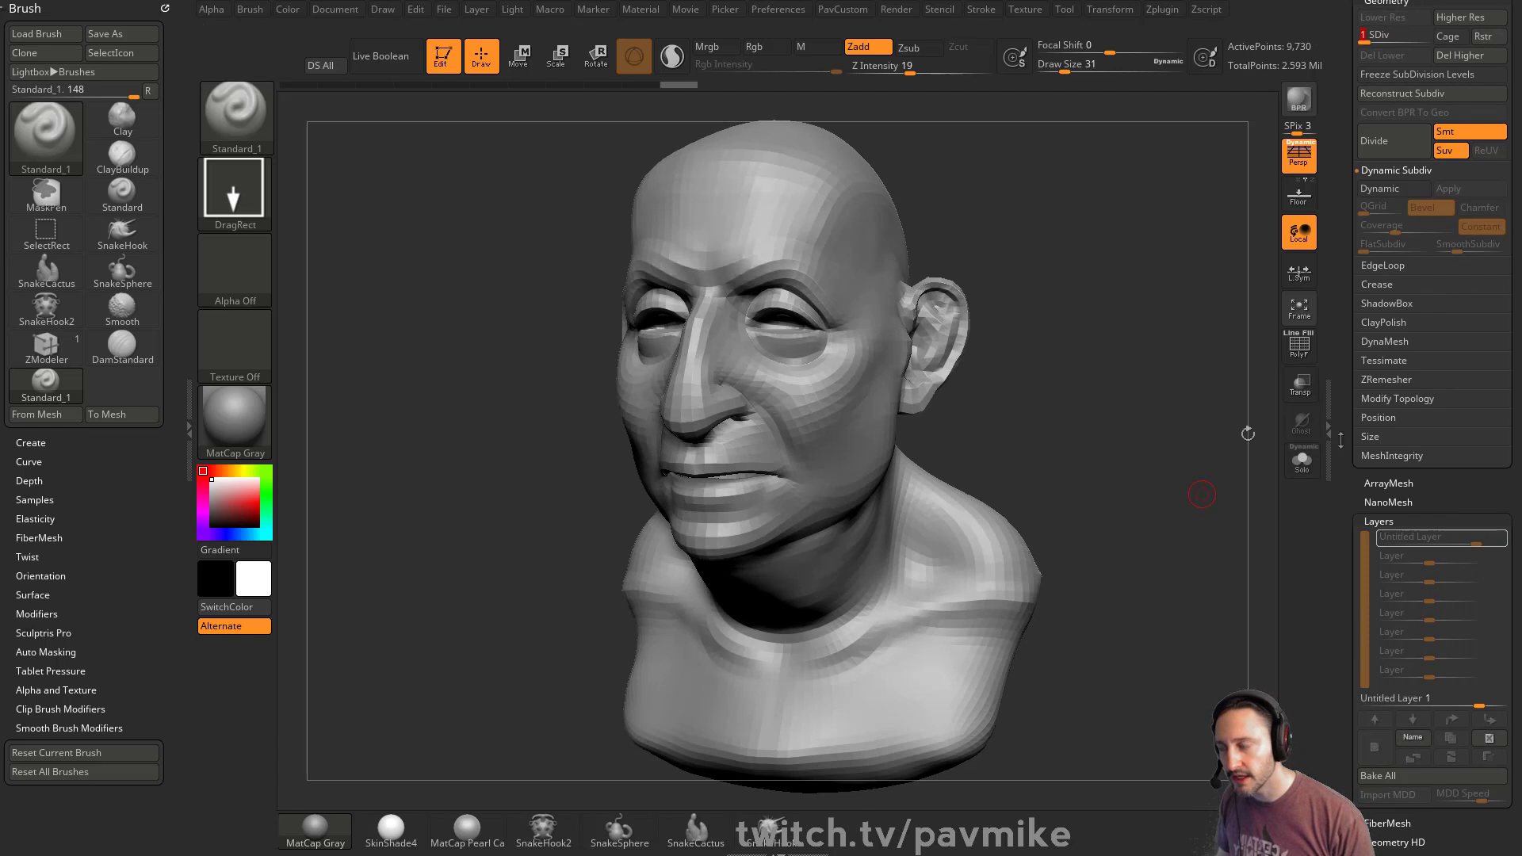
pyautogui.moveTo(1072, 258)
pyautogui.keyDown('shift'); pyautogui.mouseDown()
pyautogui.moveTo(1081, 245)
pyautogui.moveTo(1036, 312)
pyautogui.mouseUp(); pyautogui.keyUp('shift')
pyautogui.press('b')
pyautogui.press('m')
pyautogui.press('v')
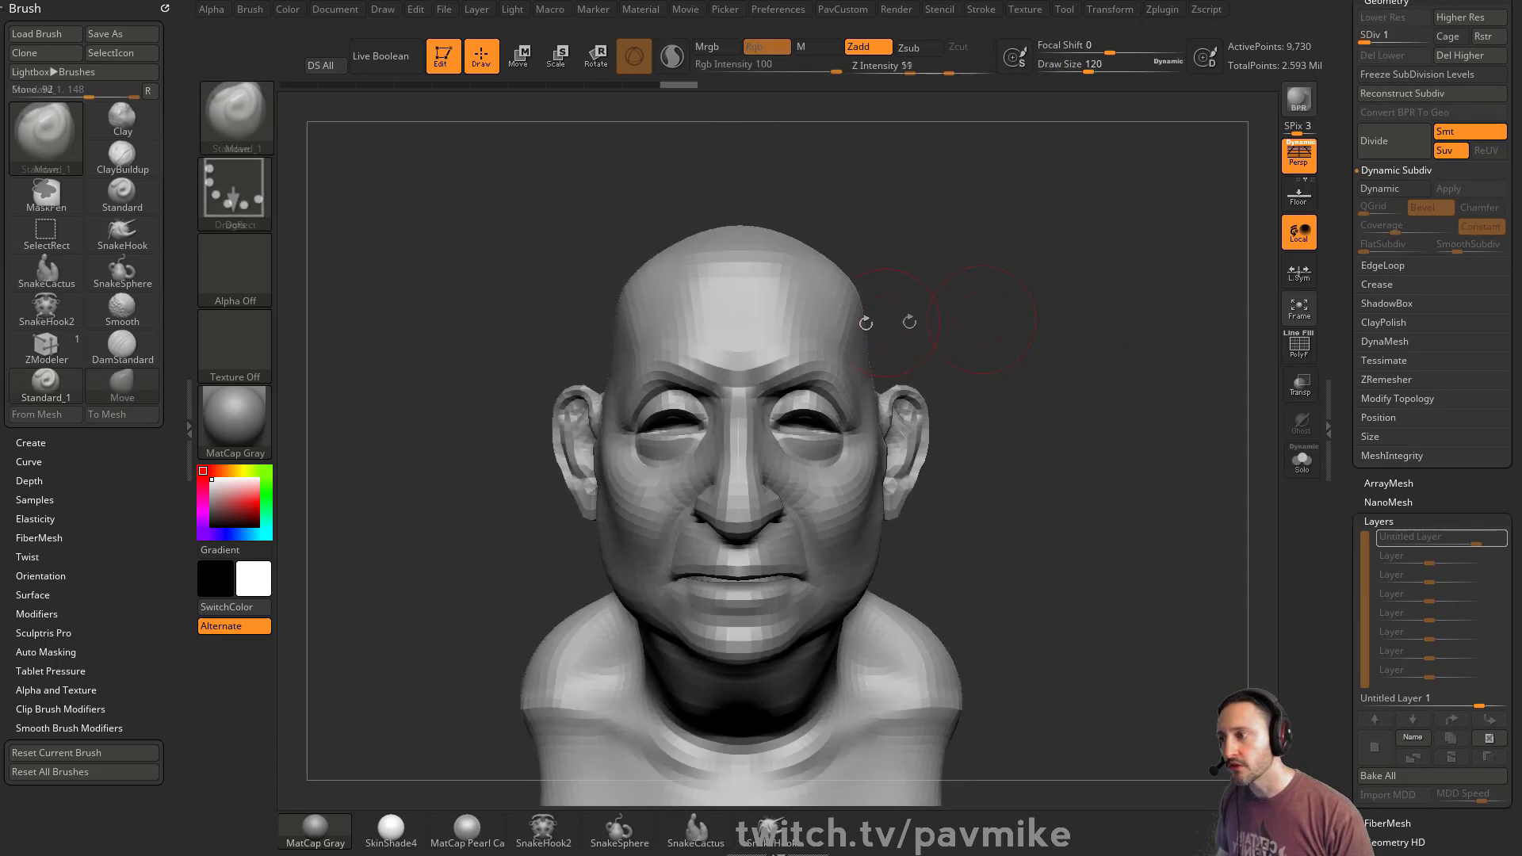
pyautogui.moveTo(829, 355); pyautogui.dragTo(844, 329)
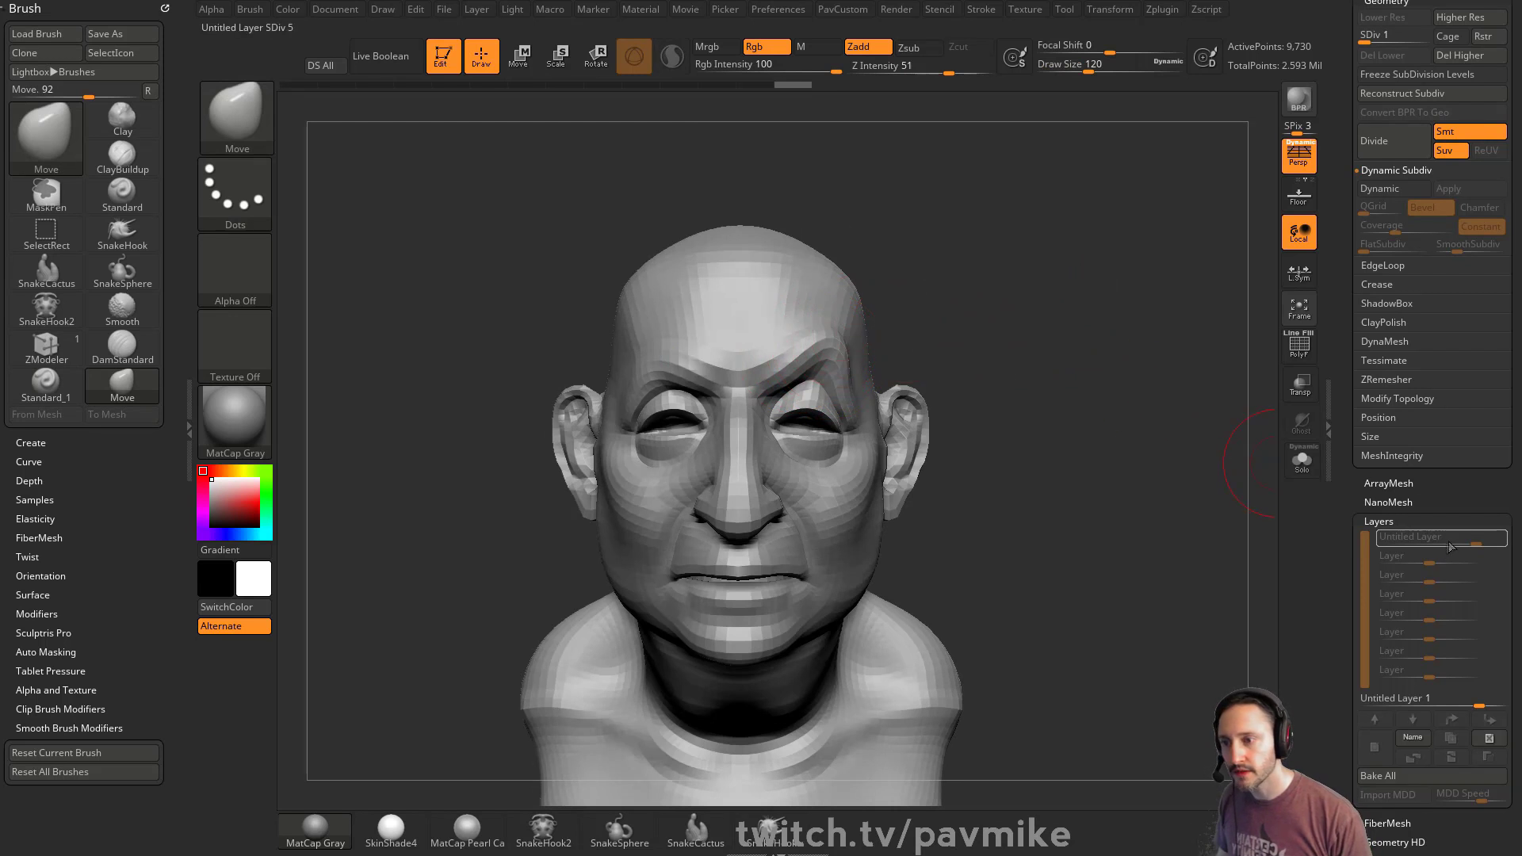
# Restore subdivision level 5 and lower the new layer's intensity to about 0.03.
pyautogui.moveTo(1455, 111); pyautogui.dragTo(1455, 111)
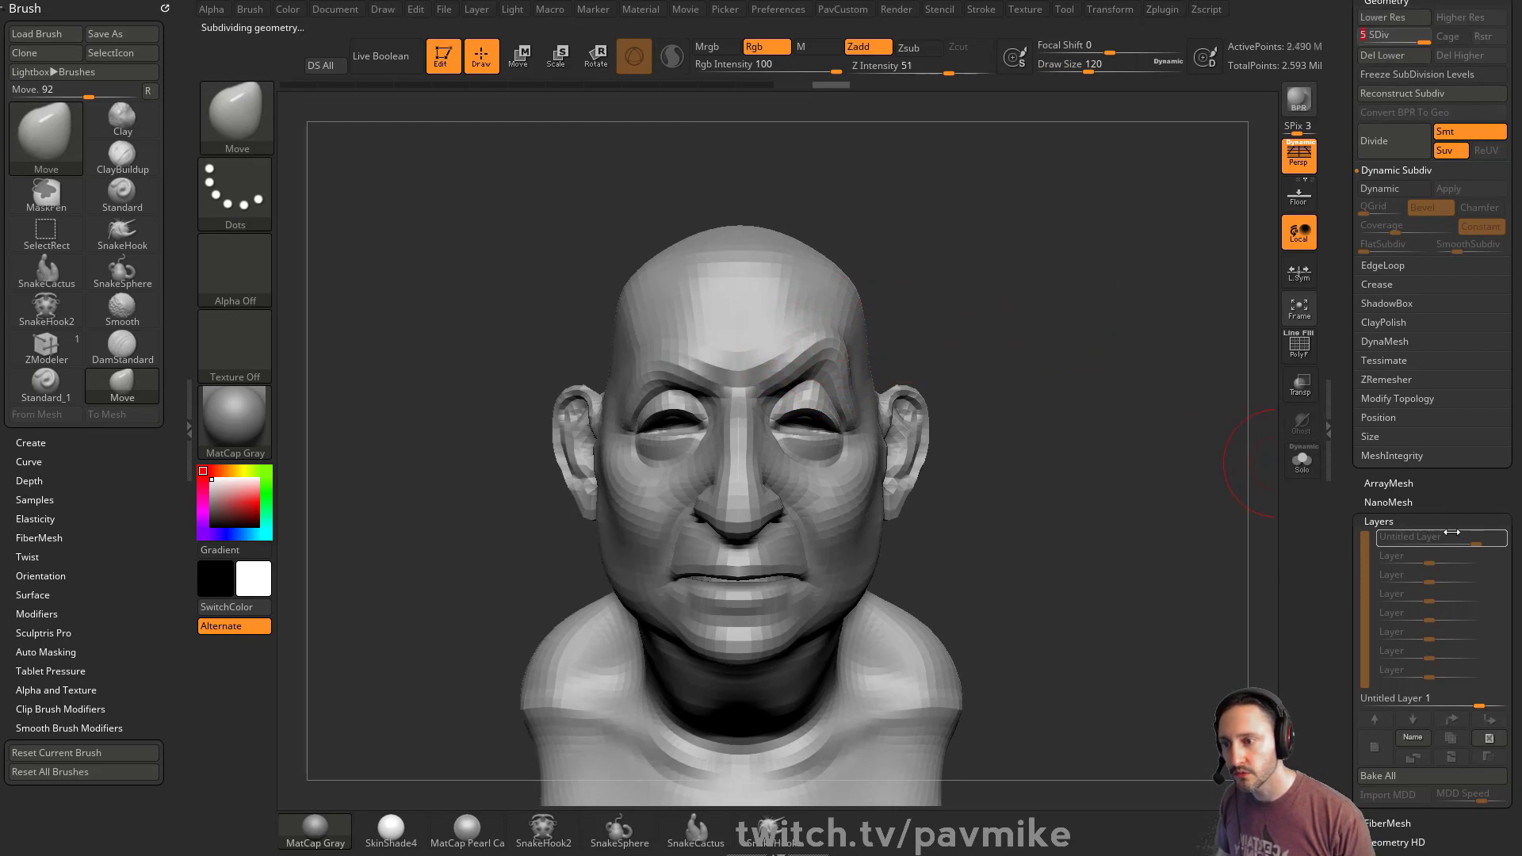
pyautogui.moveTo(1463, 539)
pyautogui.mouseDown()
pyautogui.moveTo(1434, 549)
pyautogui.moveTo(1483, 552)
pyautogui.moveTo(1432, 547)
pyautogui.mouseUp()
pyautogui.click(1501, 537)
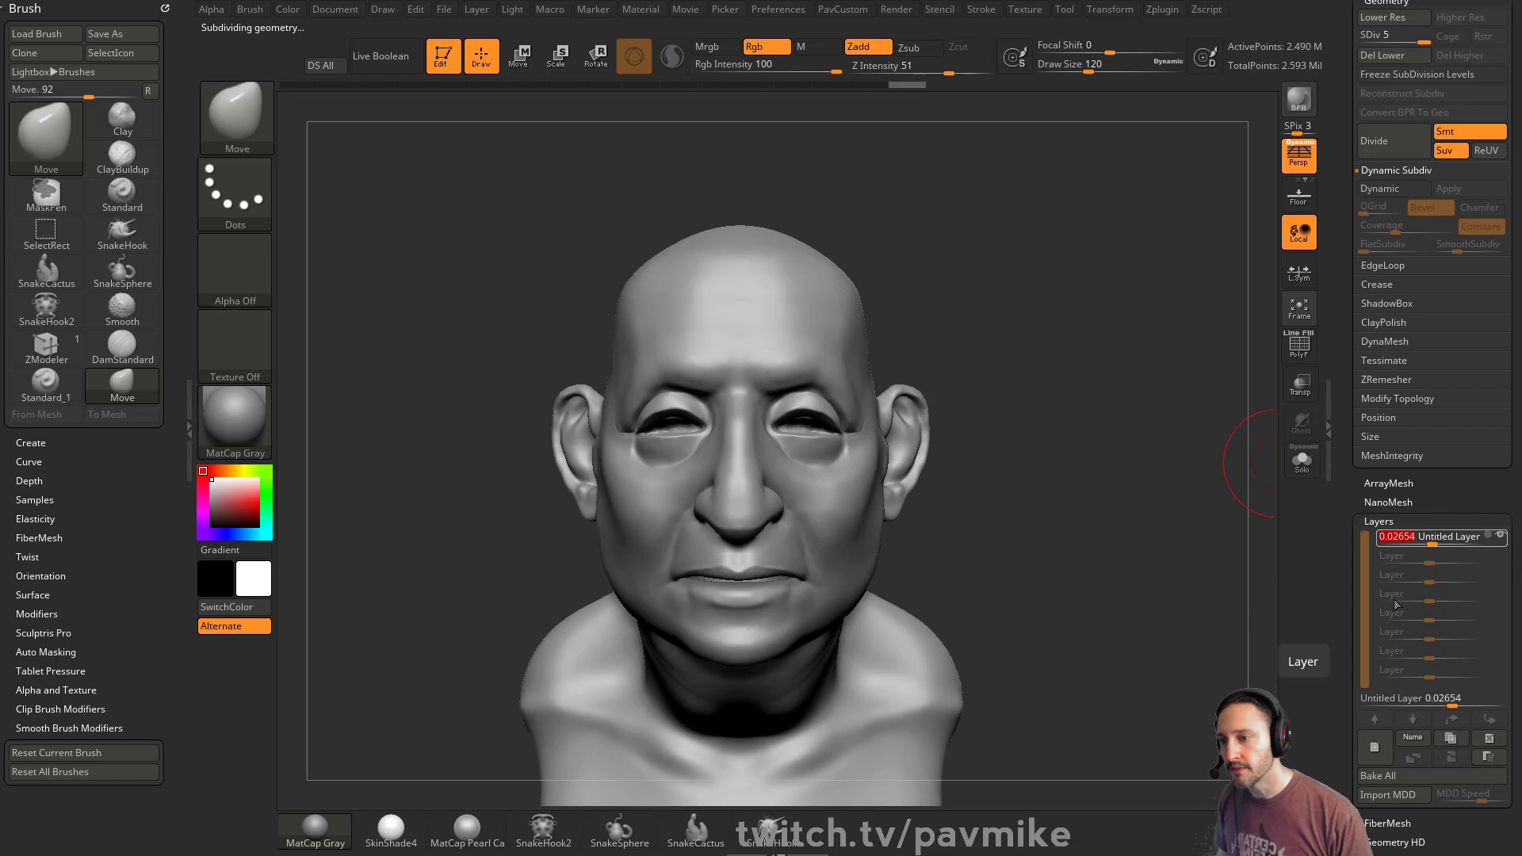
# Delete the untitled layer and set the bust's subdivision level back to 1.
pyautogui.click(1491, 738)
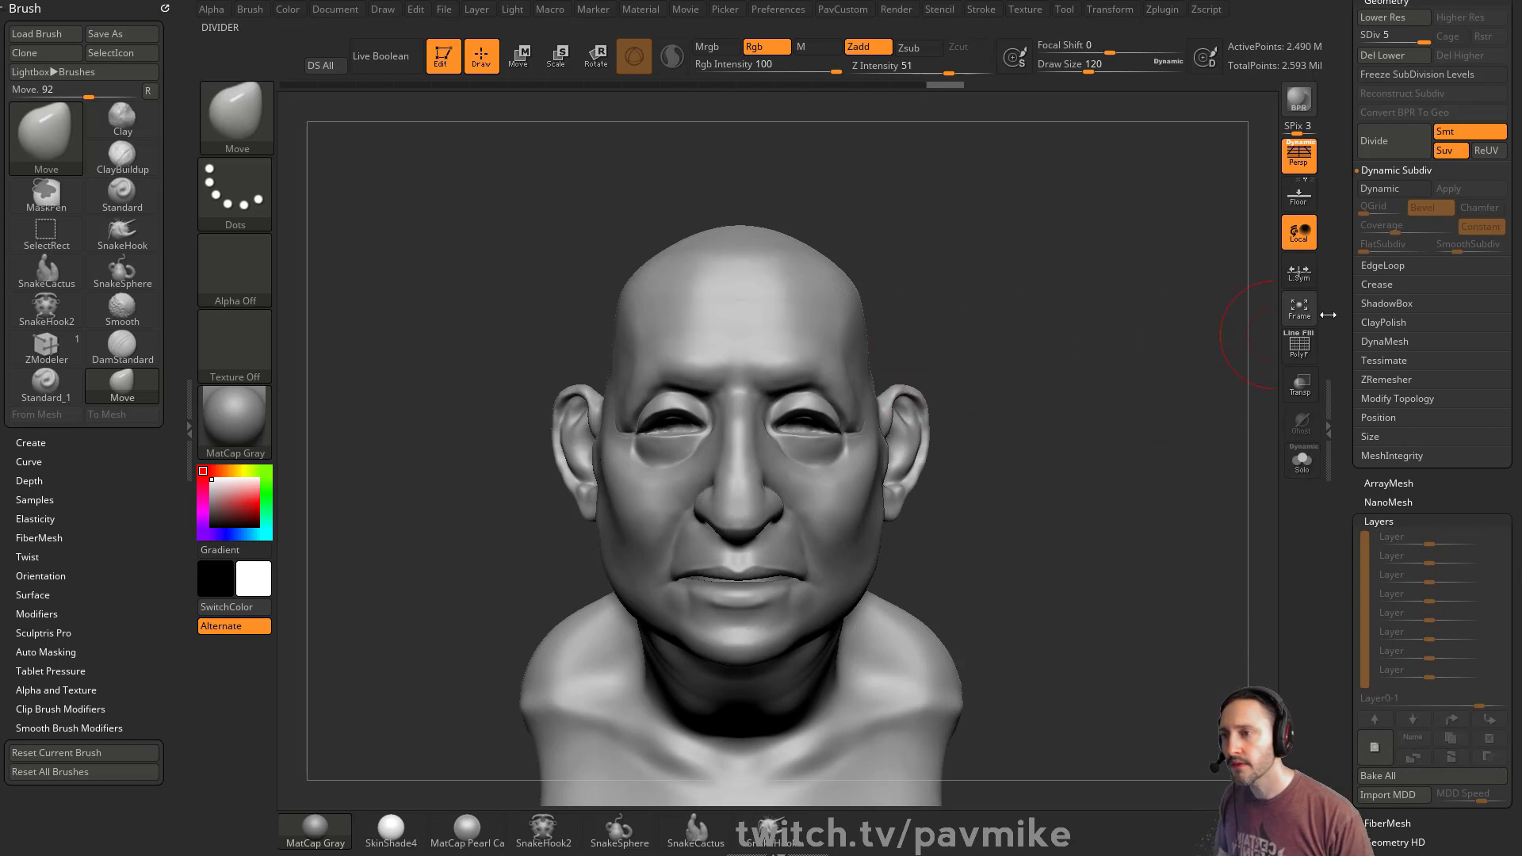
pyautogui.scroll(3, 1361, 348)
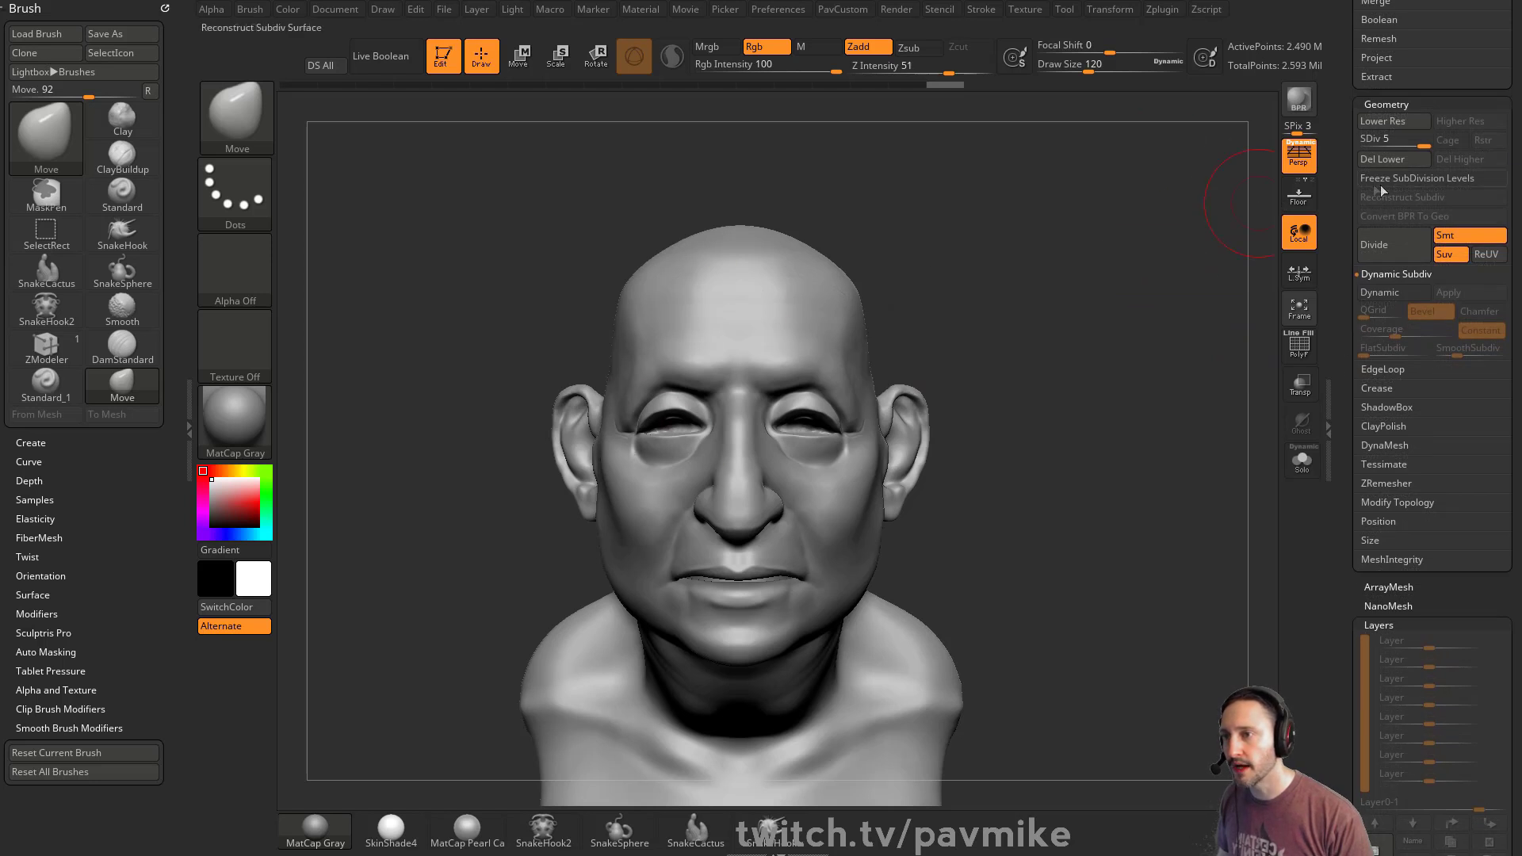
pyautogui.moveTo(1370, 140); pyautogui.dragTo(1342, 141)
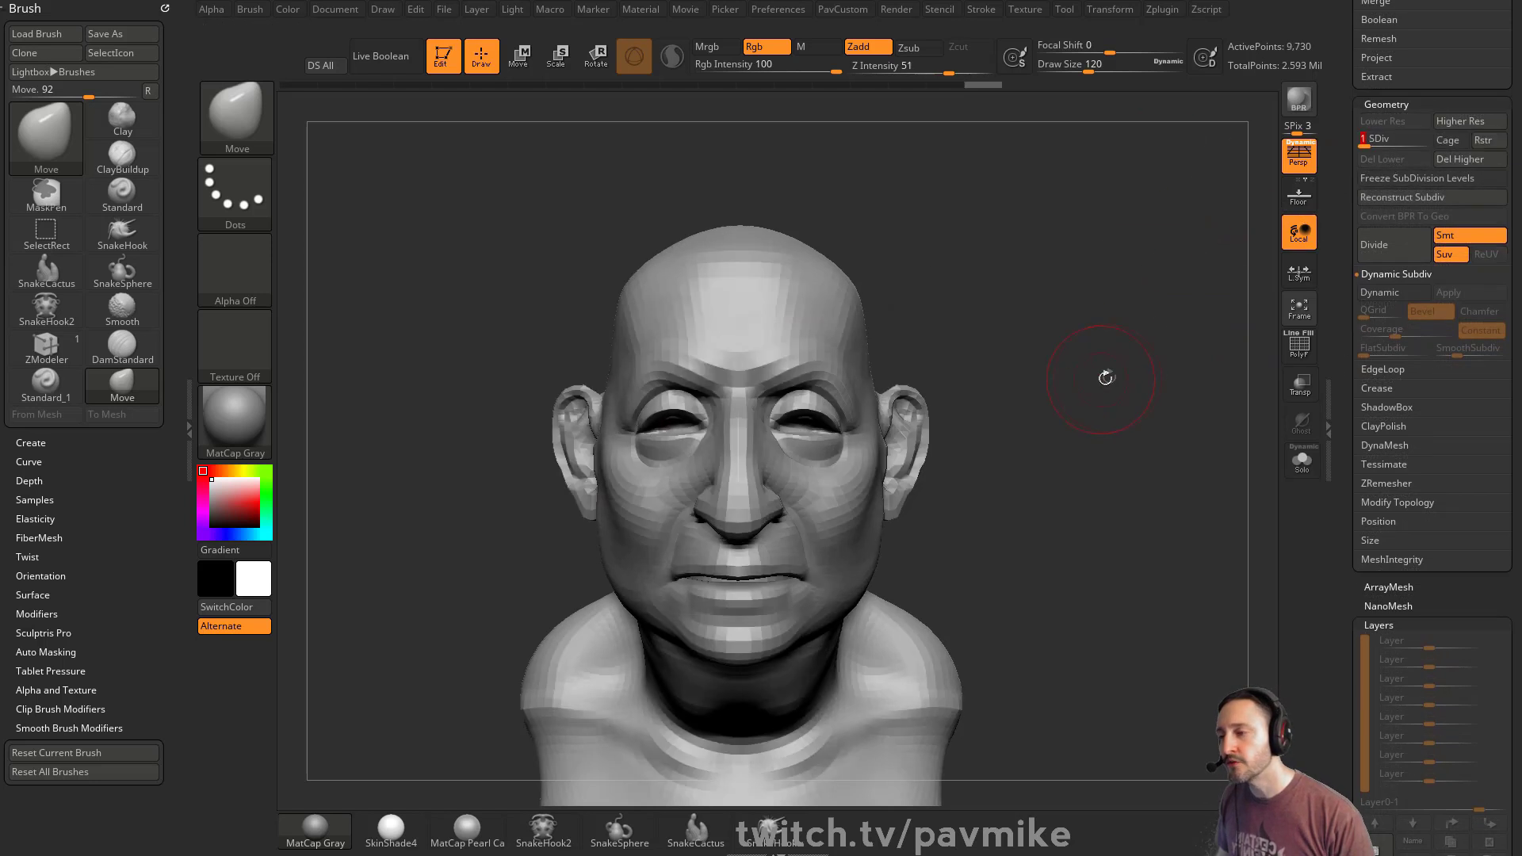
# Reduce the Move brush's draw size to 59.
pyautogui.press('s')
pyautogui.moveTo(1106, 378)
pyautogui.mouseDown()
pyautogui.moveTo(1081, 336)
pyautogui.moveTo(1080, 353)
pyautogui.moveTo(1089, 323)
pyautogui.mouseUp()
pyautogui.moveTo(1174, 235); pyautogui.dragTo(1085, 311)
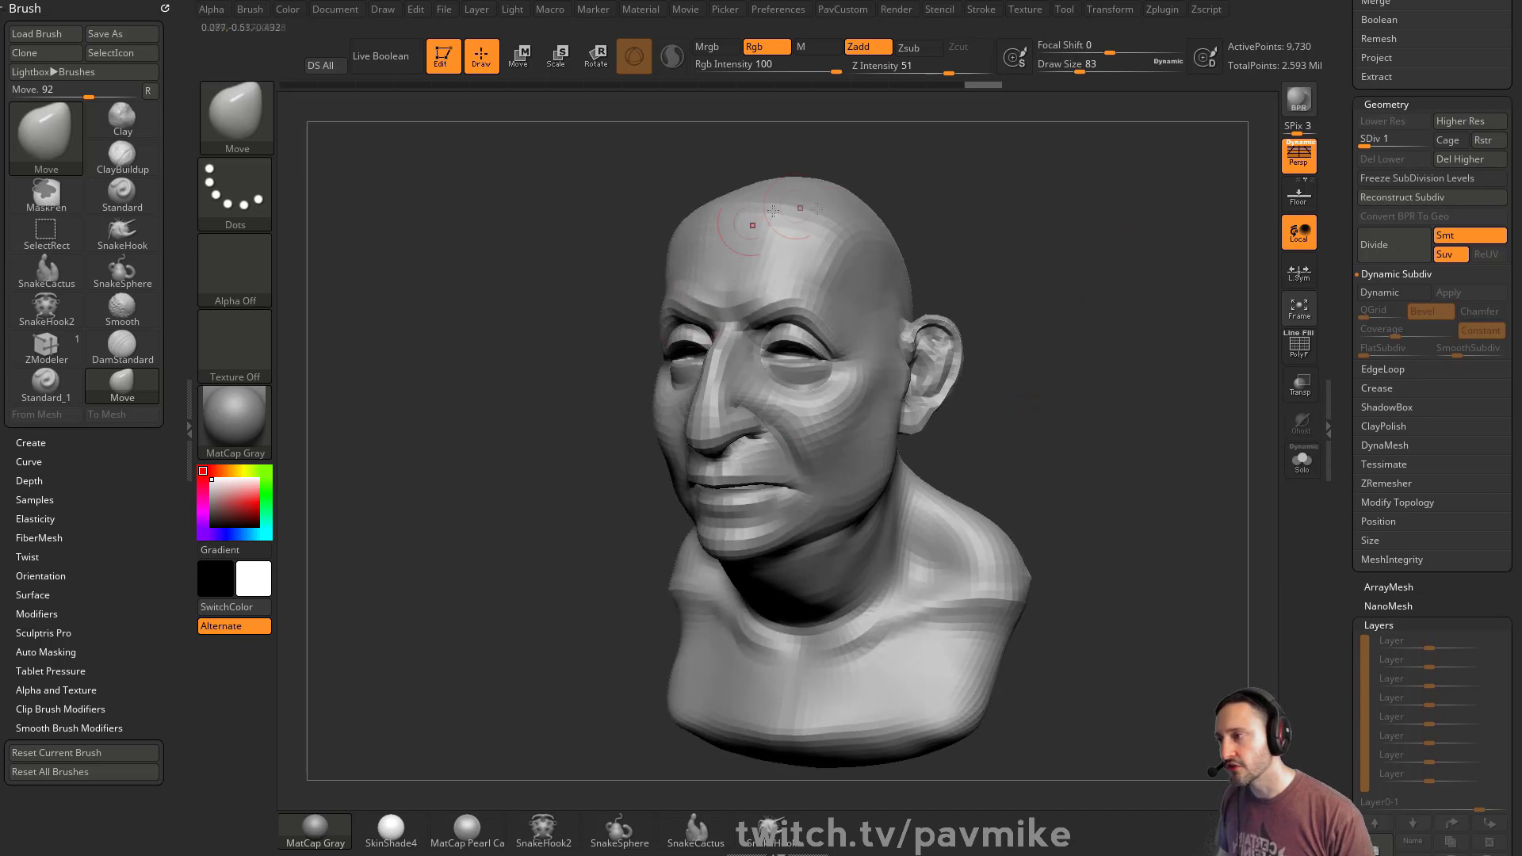
pyautogui.press('s')
pyautogui.moveTo(983, 308); pyautogui.dragTo(979, 307)
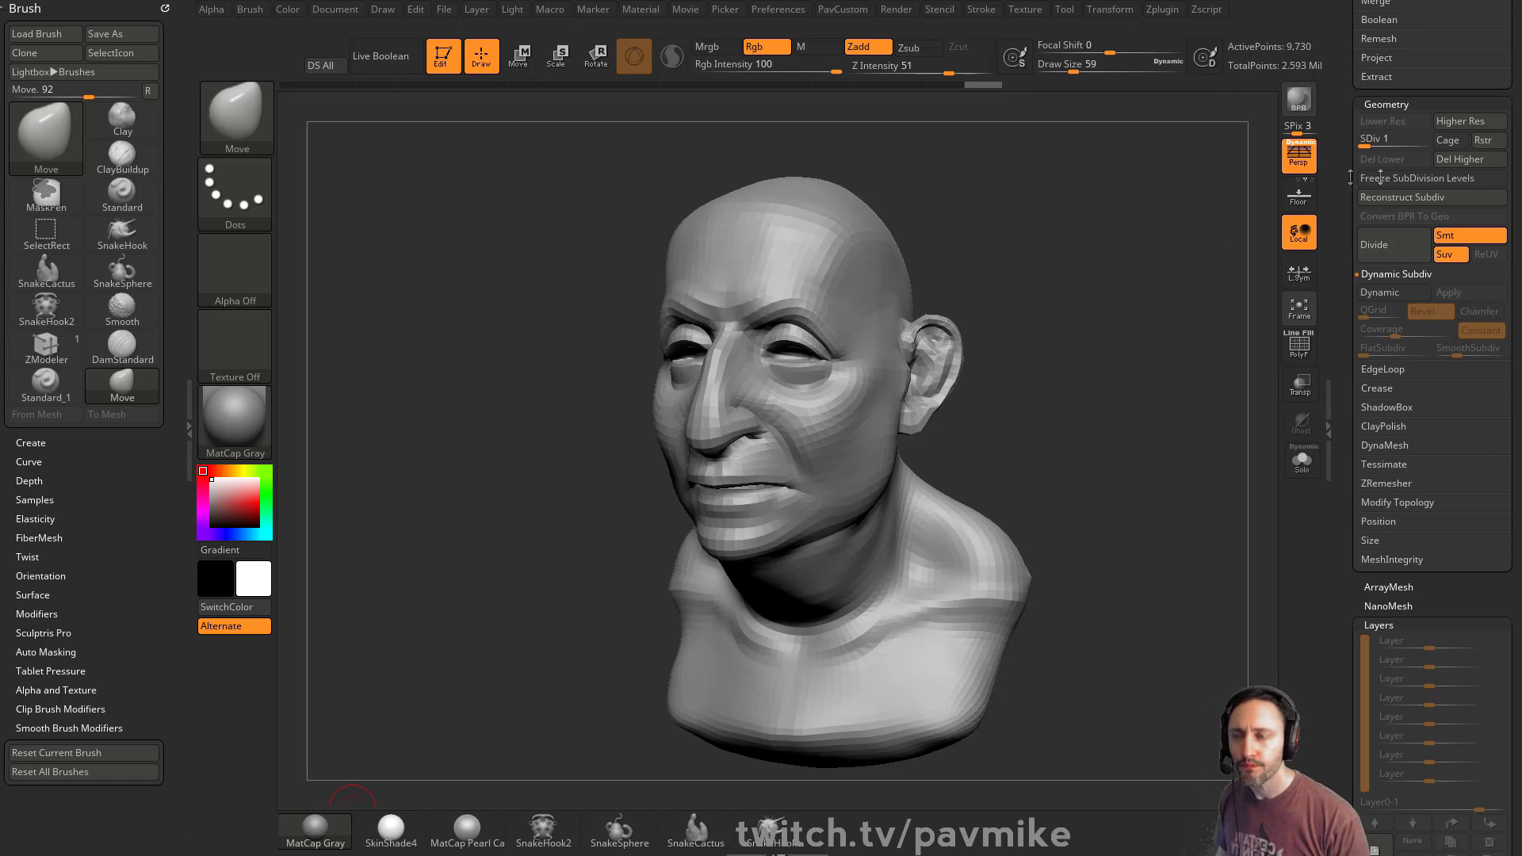
# Delete the bust's higher subdivision levels.
pyautogui.click(1471, 159)
pyautogui.keyDown('shift'); pyautogui.moveTo(1173, 238); pyautogui.dragTo(1131, 296); pyautogui.keyUp('shift')
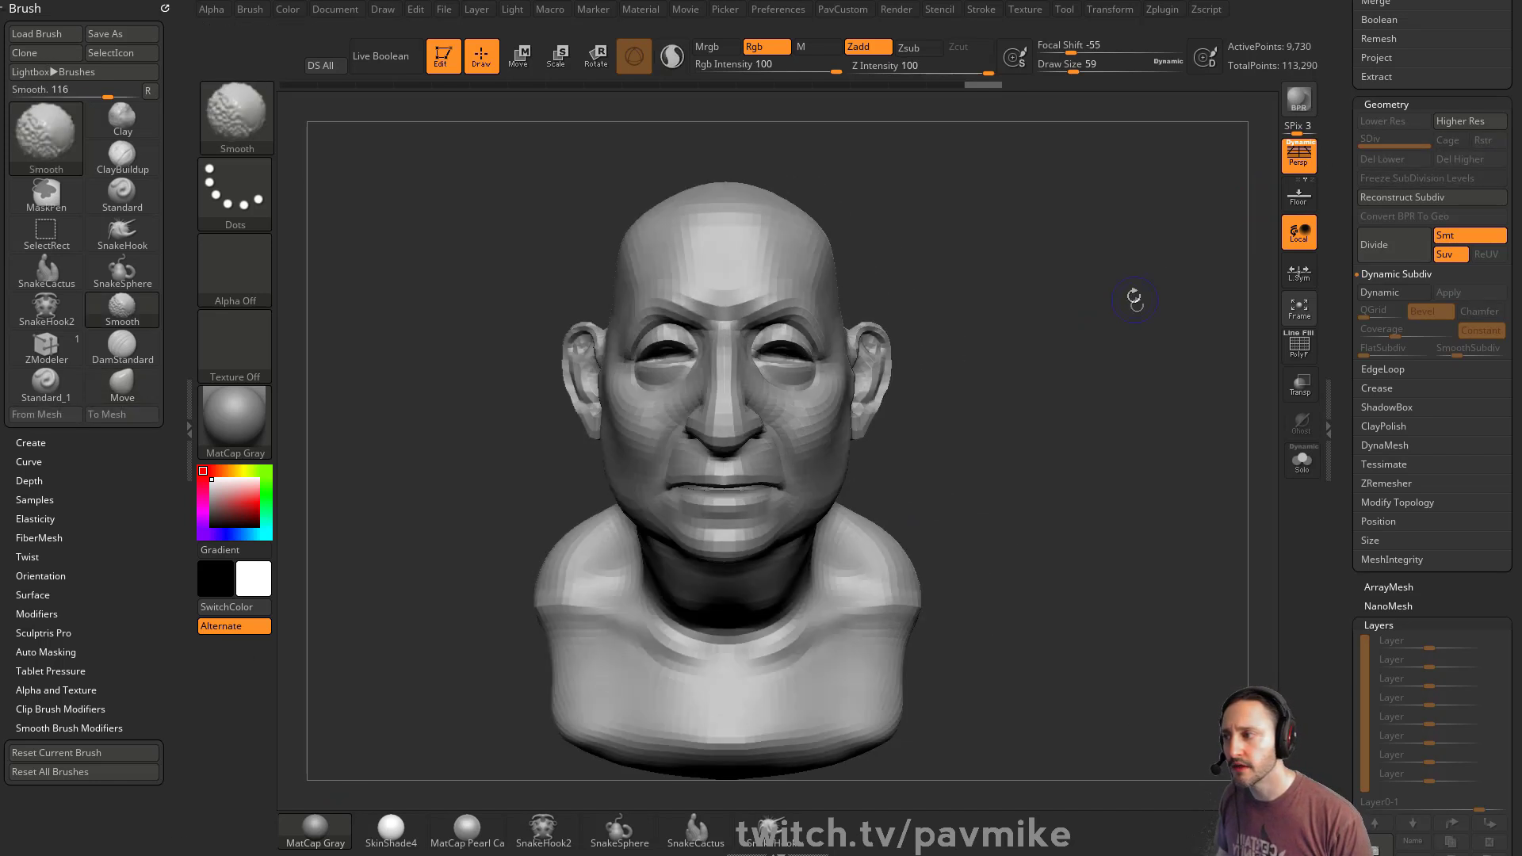
# Create a new layer and pull the figure's left ear upward into a point with the Move brush at draw size 101.
pyautogui.moveTo(1347, 619); pyautogui.dragTo(1347, 293)
pyautogui.click(1375, 525)
pyautogui.press('s')
pyautogui.moveTo(925, 308); pyautogui.dragTo(908, 291)
# Test the ear layer by varying its intensity, setting it to 1 and exaggerating it to about 2.29.
pyautogui.moveTo(1476, 320); pyautogui.dragTo(1472, 374)
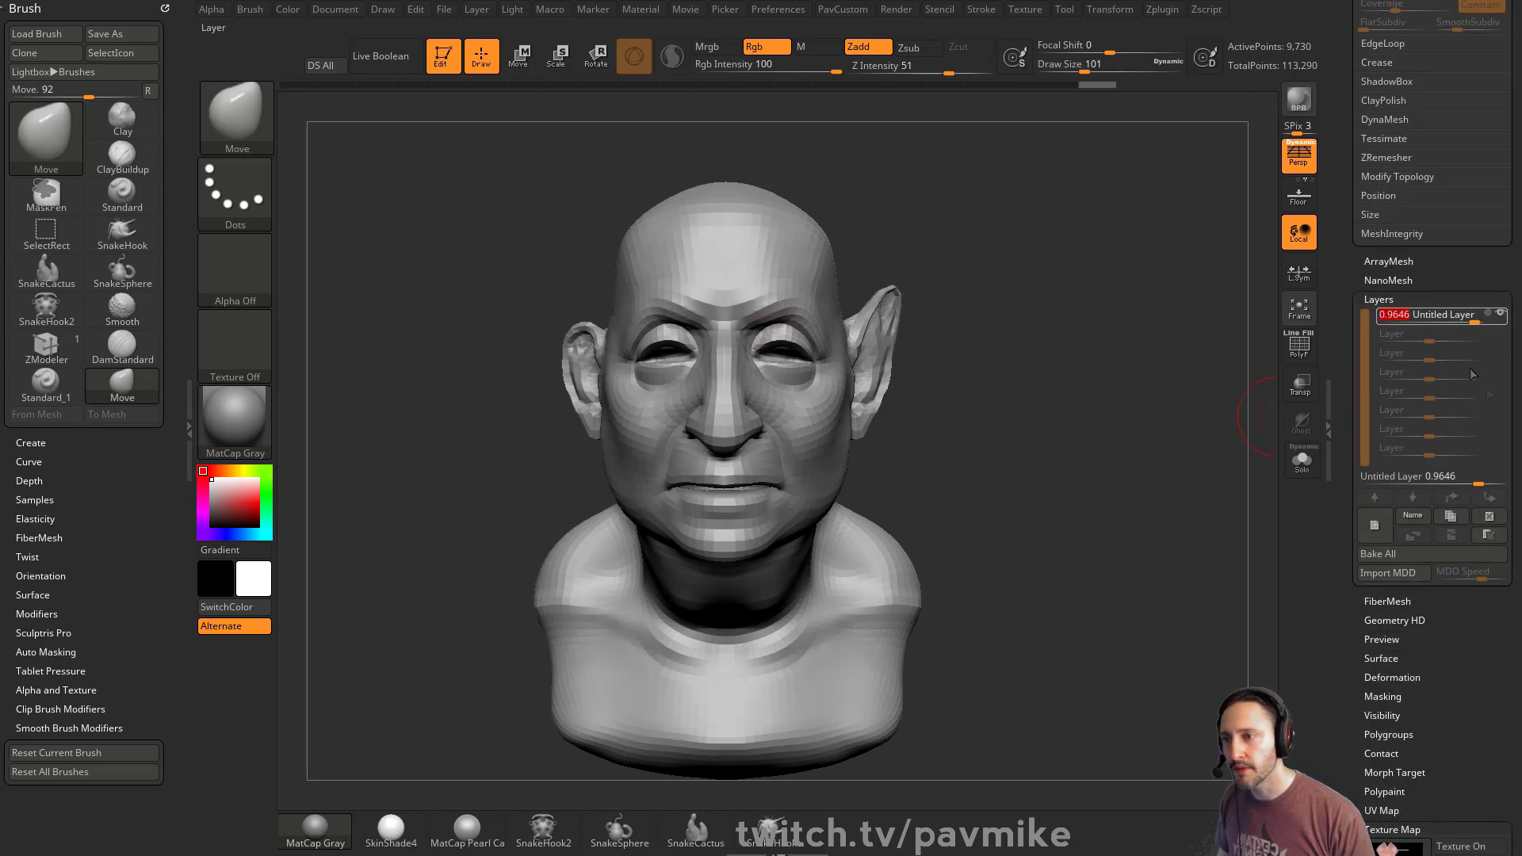
pyautogui.moveTo(1468, 317)
pyautogui.mouseDown()
pyautogui.moveTo(1453, 318)
pyautogui.moveTo(1484, 320)
pyautogui.mouseUp()
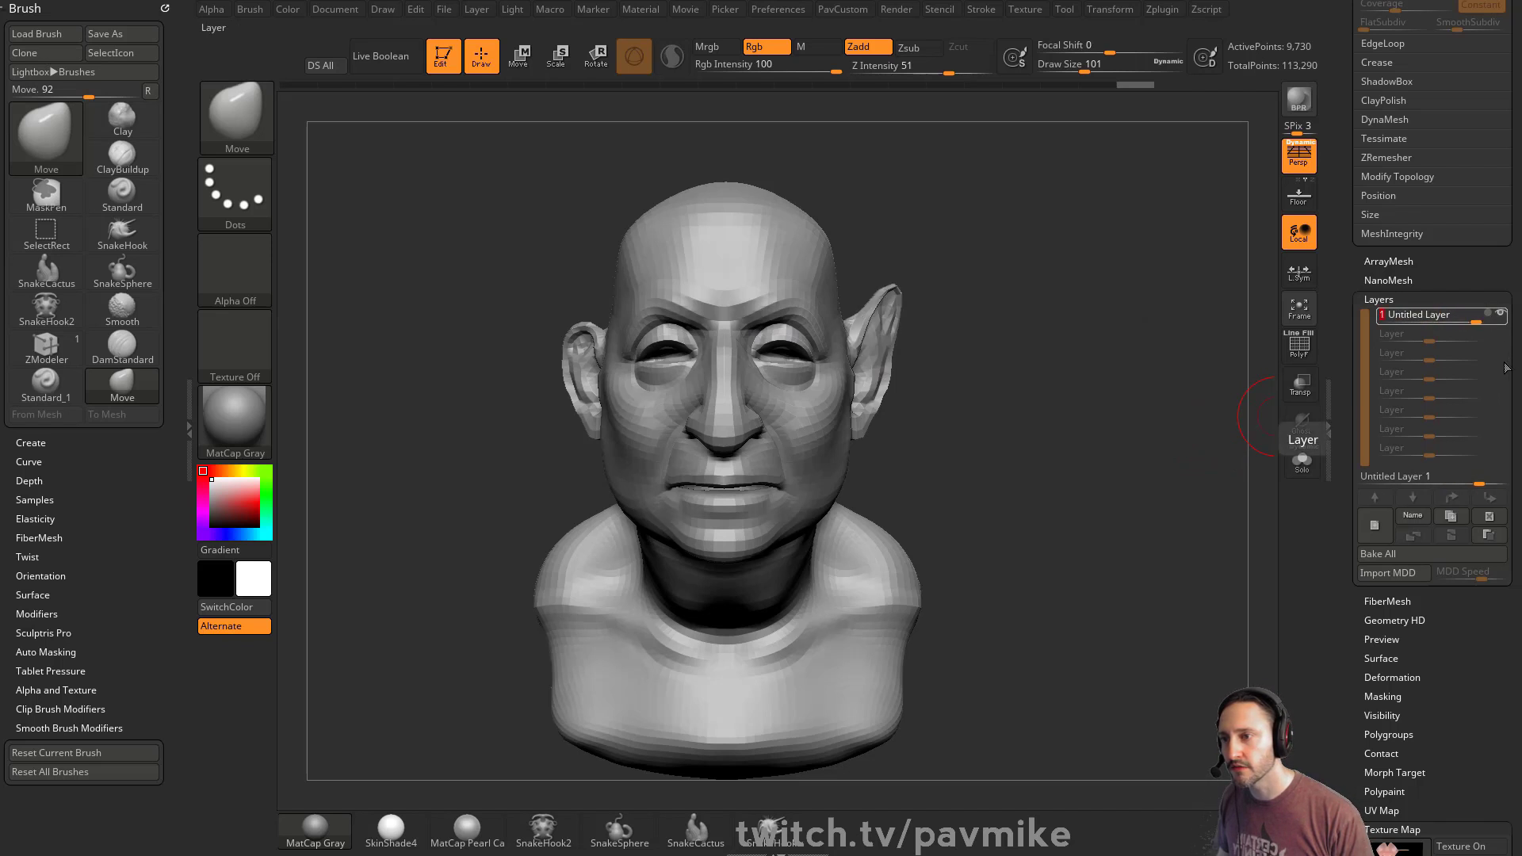
pyautogui.moveTo(1072, 388)
pyautogui.mouseDown()
pyautogui.moveTo(1078, 364)
pyautogui.moveTo(1028, 413)
pyautogui.mouseUp()
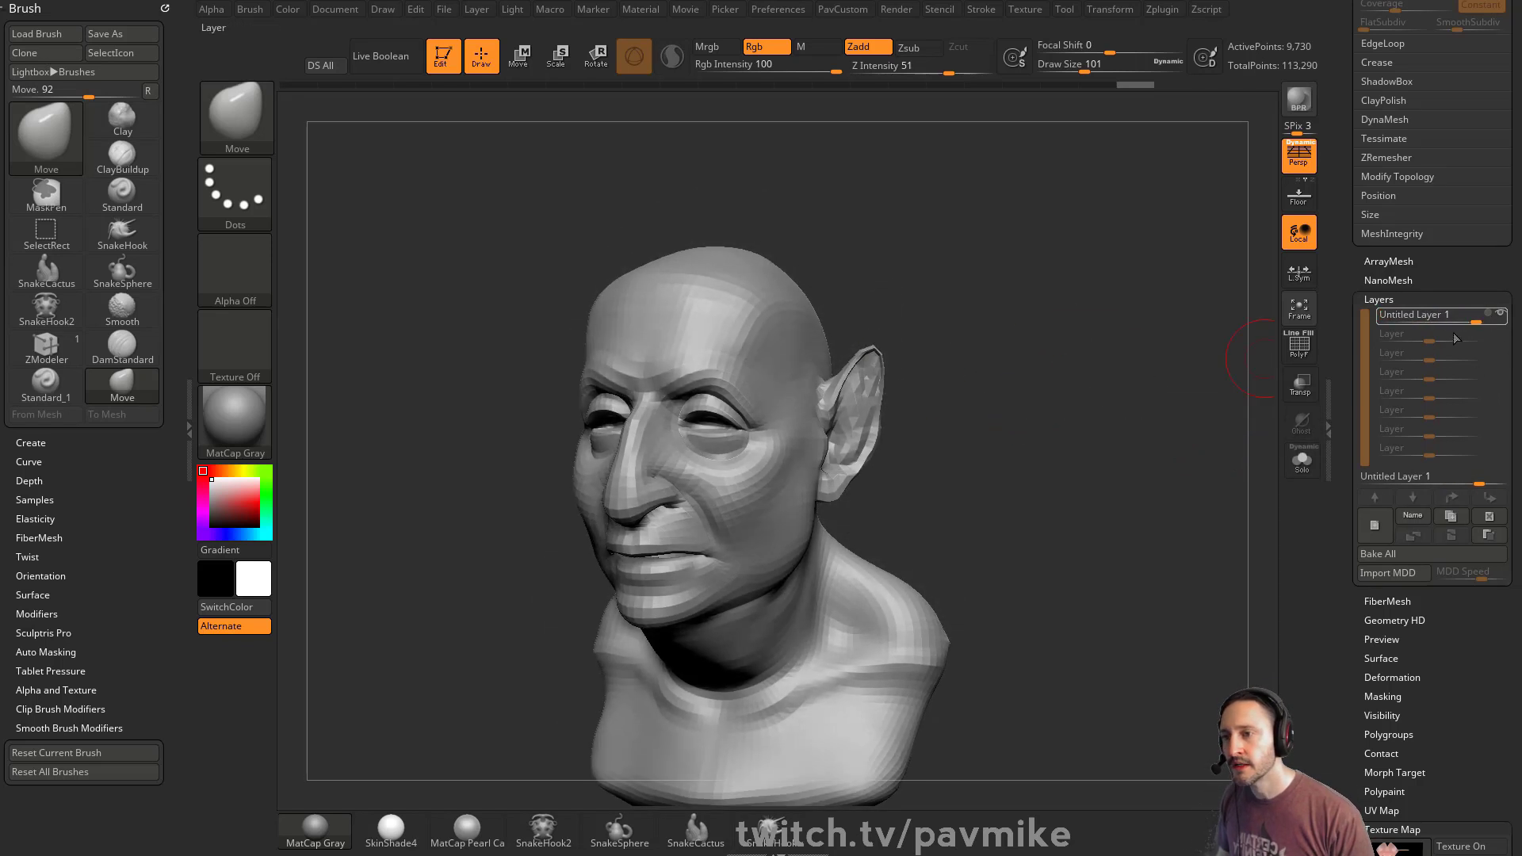
pyautogui.moveTo(1474, 321)
pyautogui.mouseDown()
pyautogui.moveTo(1438, 320)
pyautogui.moveTo(1481, 320)
pyautogui.mouseUp()
pyautogui.moveTo(1480, 481); pyautogui.dragTo(1490, 478)
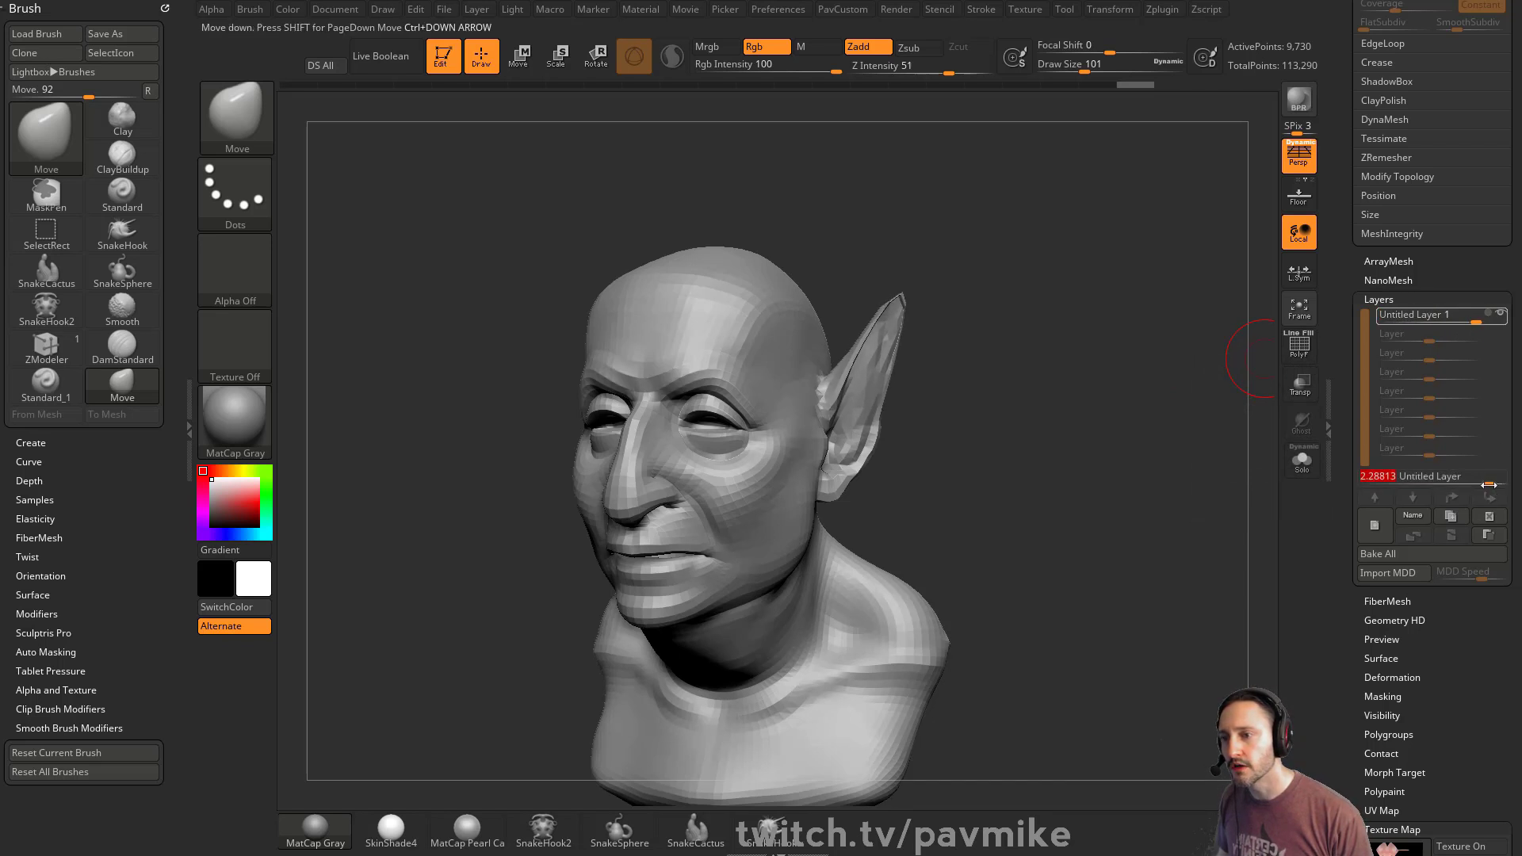
# Set the ear layer's intensity back to 1 and switch its recording mode.
pyautogui.moveTo(1475, 321)
pyautogui.mouseDown()
pyautogui.moveTo(1451, 317)
pyautogui.moveTo(1479, 319)
pyautogui.mouseUp()
pyautogui.click(1489, 314)
pyautogui.moveTo(1266, 346)
pyautogui.mouseDown()
pyautogui.moveTo(979, 377)
pyautogui.moveTo(898, 421)
pyautogui.moveTo(902, 456)
pyautogui.mouseUp()
# Reduce the Move brush's draw size to 90 and lower the untitled layer's intensity to about 0.08.
pyautogui.press('s')
pyautogui.press('s')
pyautogui.moveTo(1067, 455); pyautogui.dragTo(1073, 447)
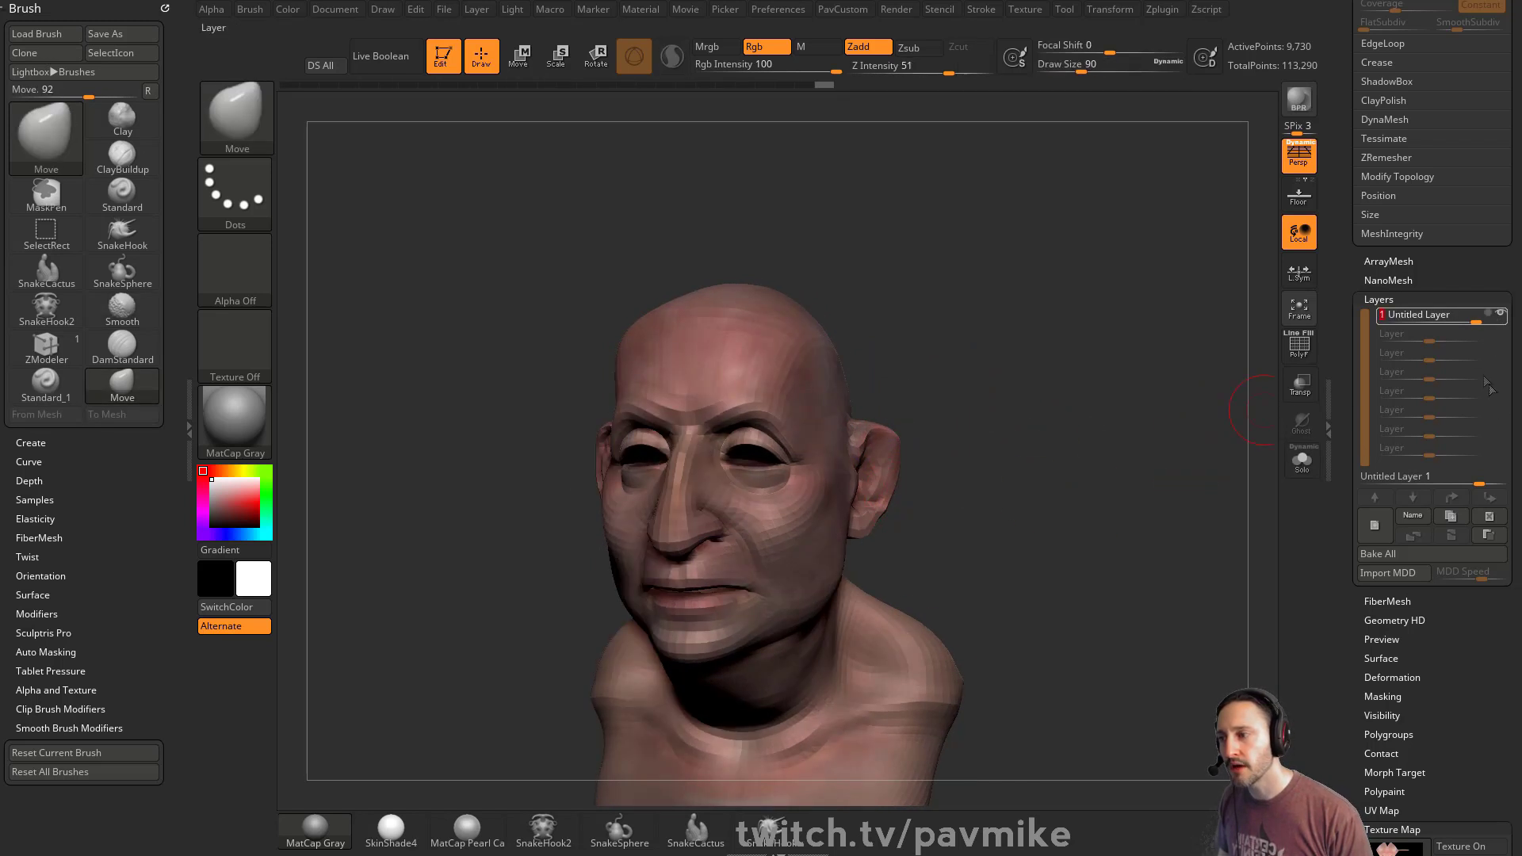
pyautogui.moveTo(1476, 323); pyautogui.dragTo(1435, 324)
# Turn off the polypaint display of the ChopsMcGeePolypaint subtool.
pyautogui.moveTo(1351, 354); pyautogui.dragTo(1351, 475)
pyautogui.moveTo(1346, 277); pyautogui.dragTo(1340, 470)
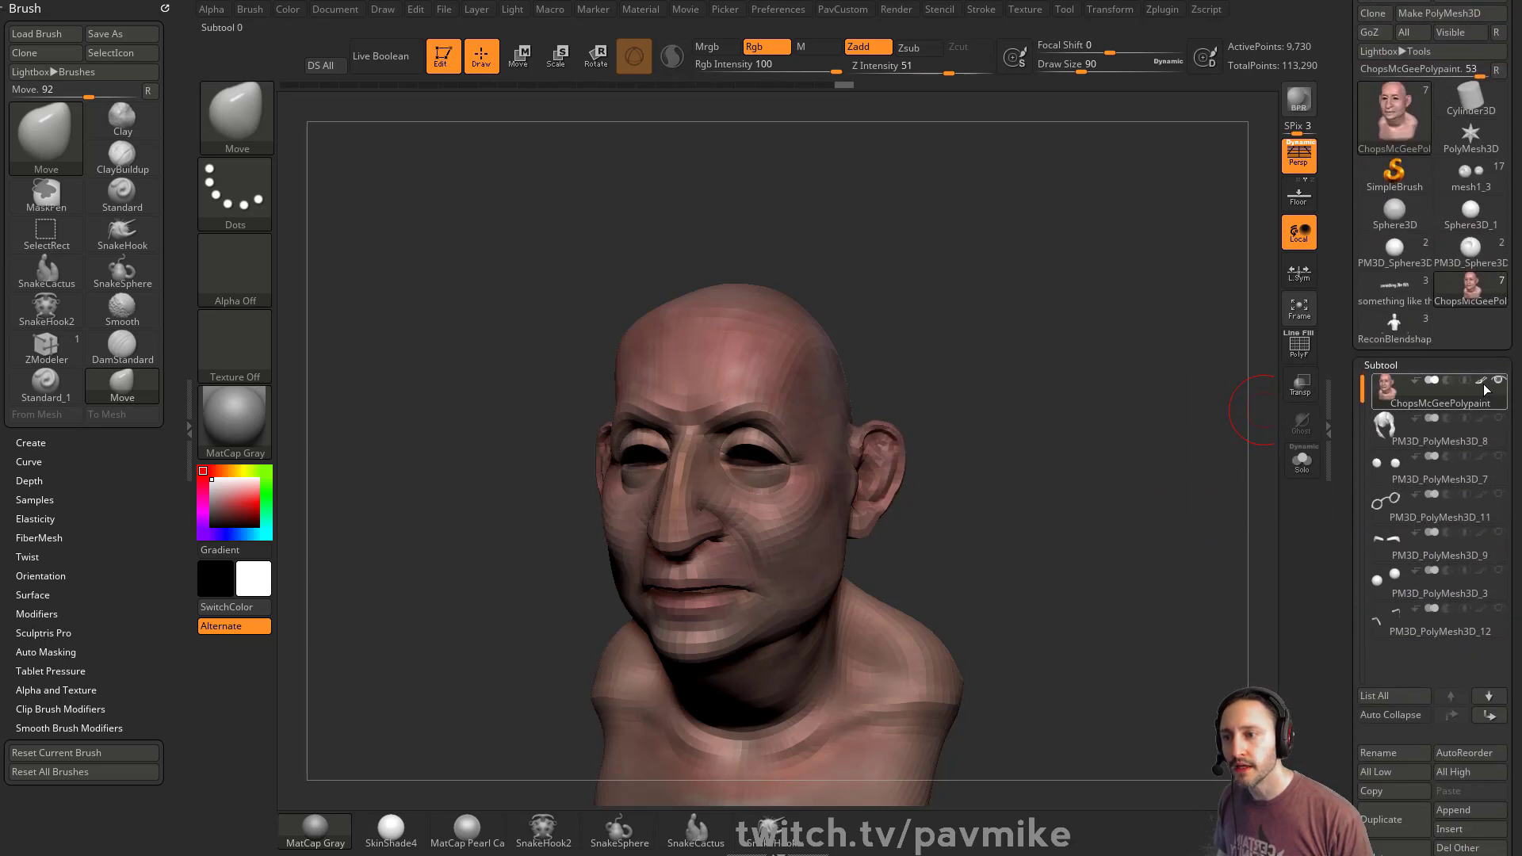
pyautogui.click(1484, 389)
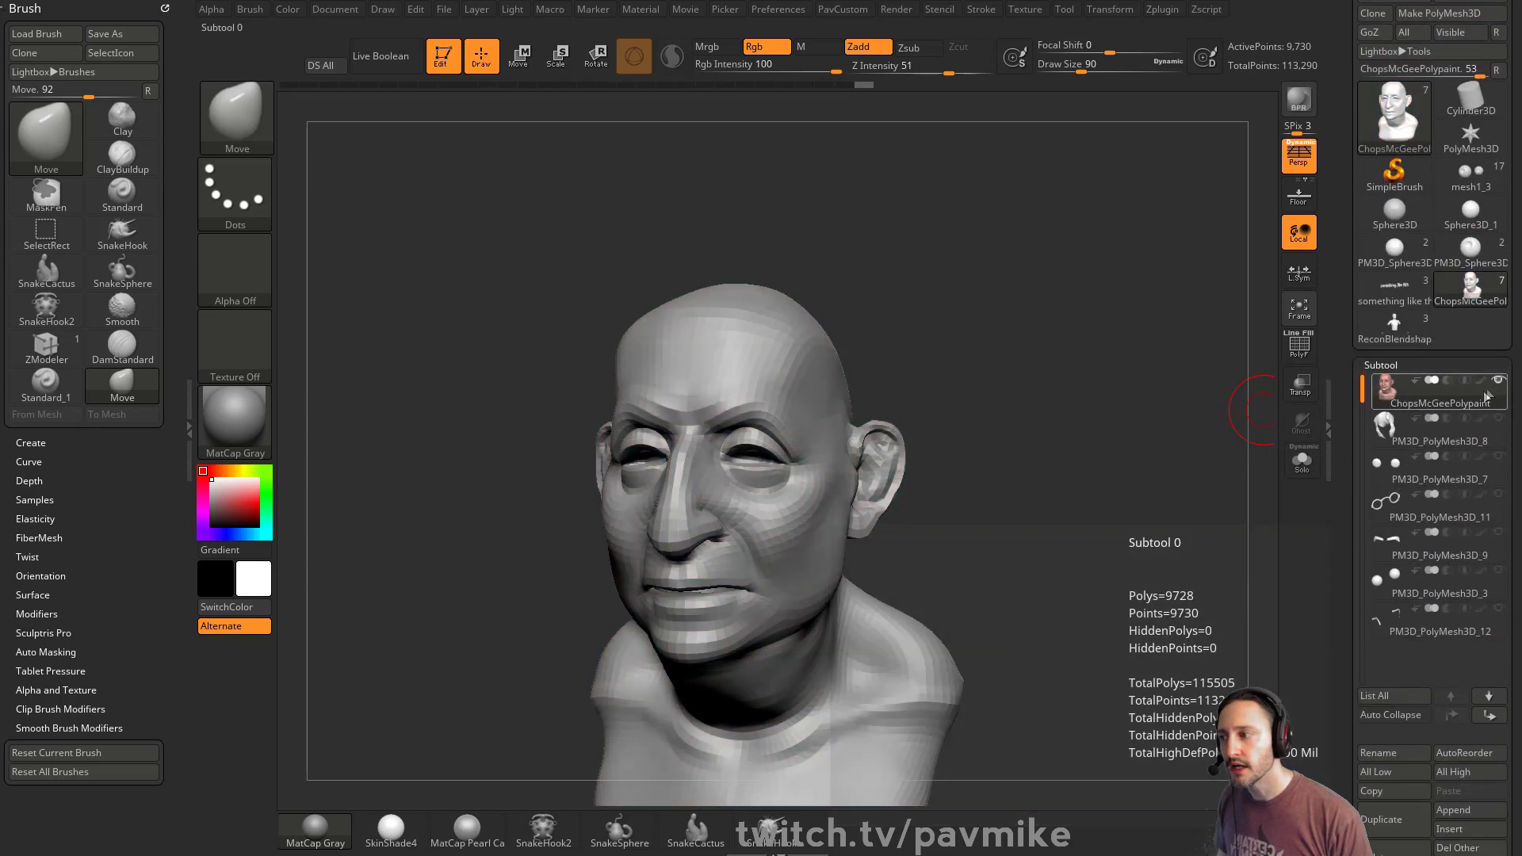
pyautogui.click(287, 10)
# Return the bust to a front view and delete the untitled layer.
pyautogui.moveTo(1129, 411)
pyautogui.mouseDown()
pyautogui.moveTo(1078, 319)
pyautogui.moveTo(1077, 337)
pyautogui.moveTo(1128, 373)
pyautogui.mouseUp()
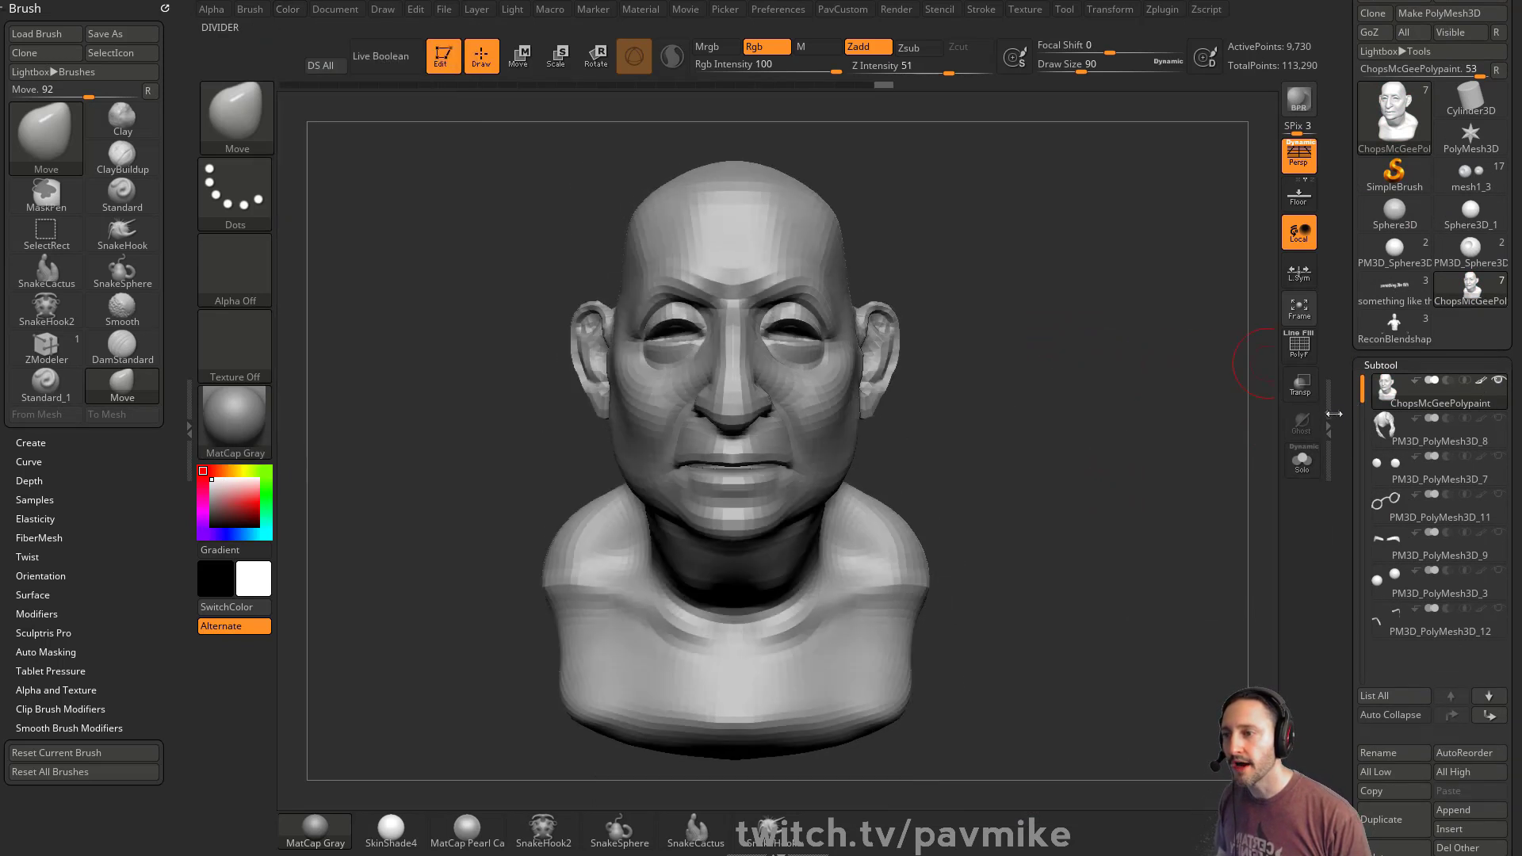
pyautogui.moveTo(1339, 418); pyautogui.dragTo(1342, 193)
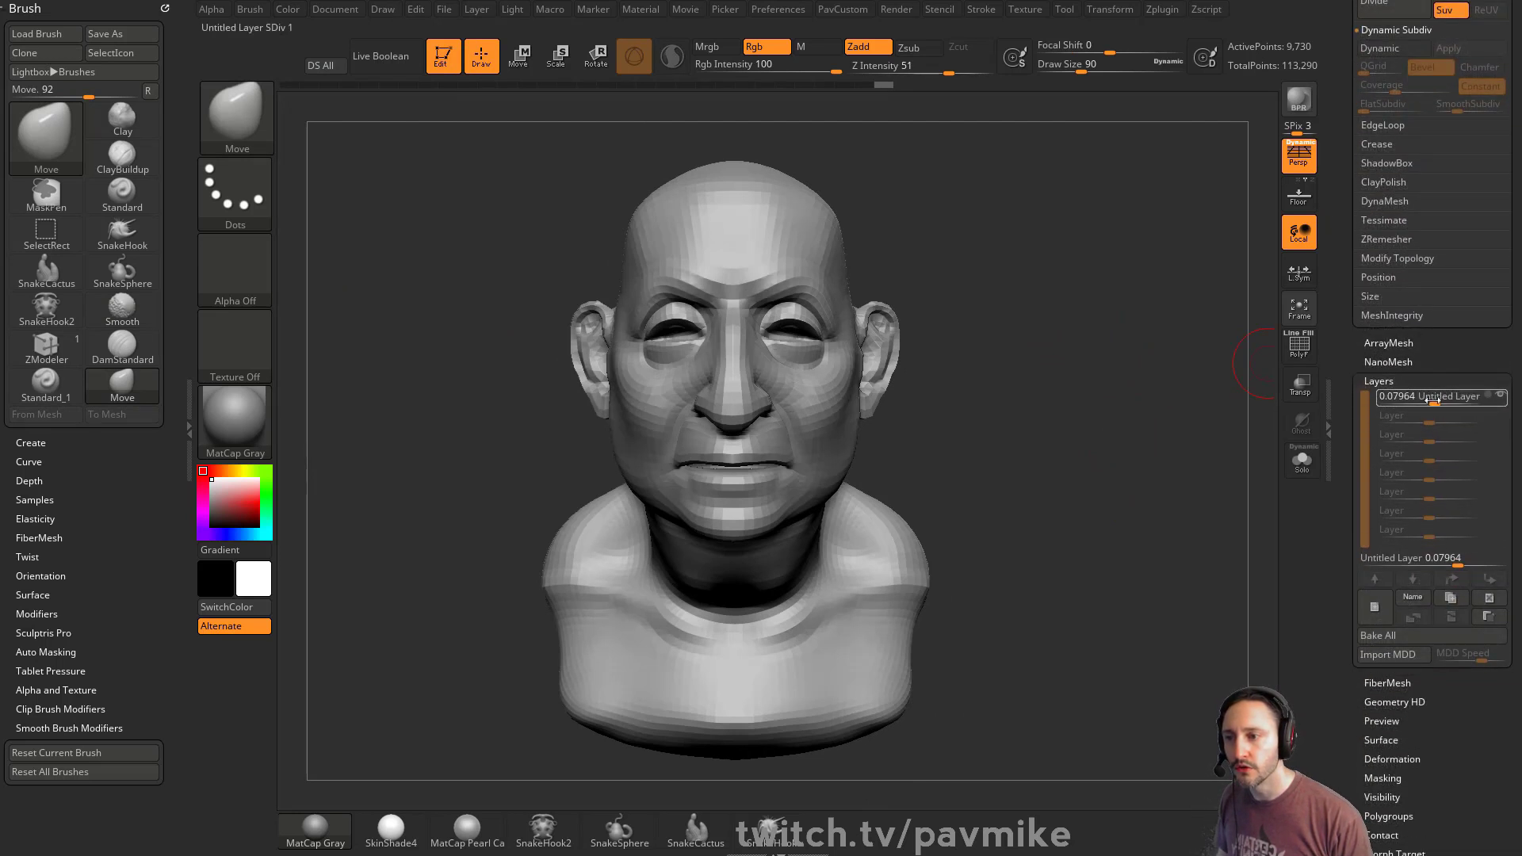
pyautogui.click(1489, 599)
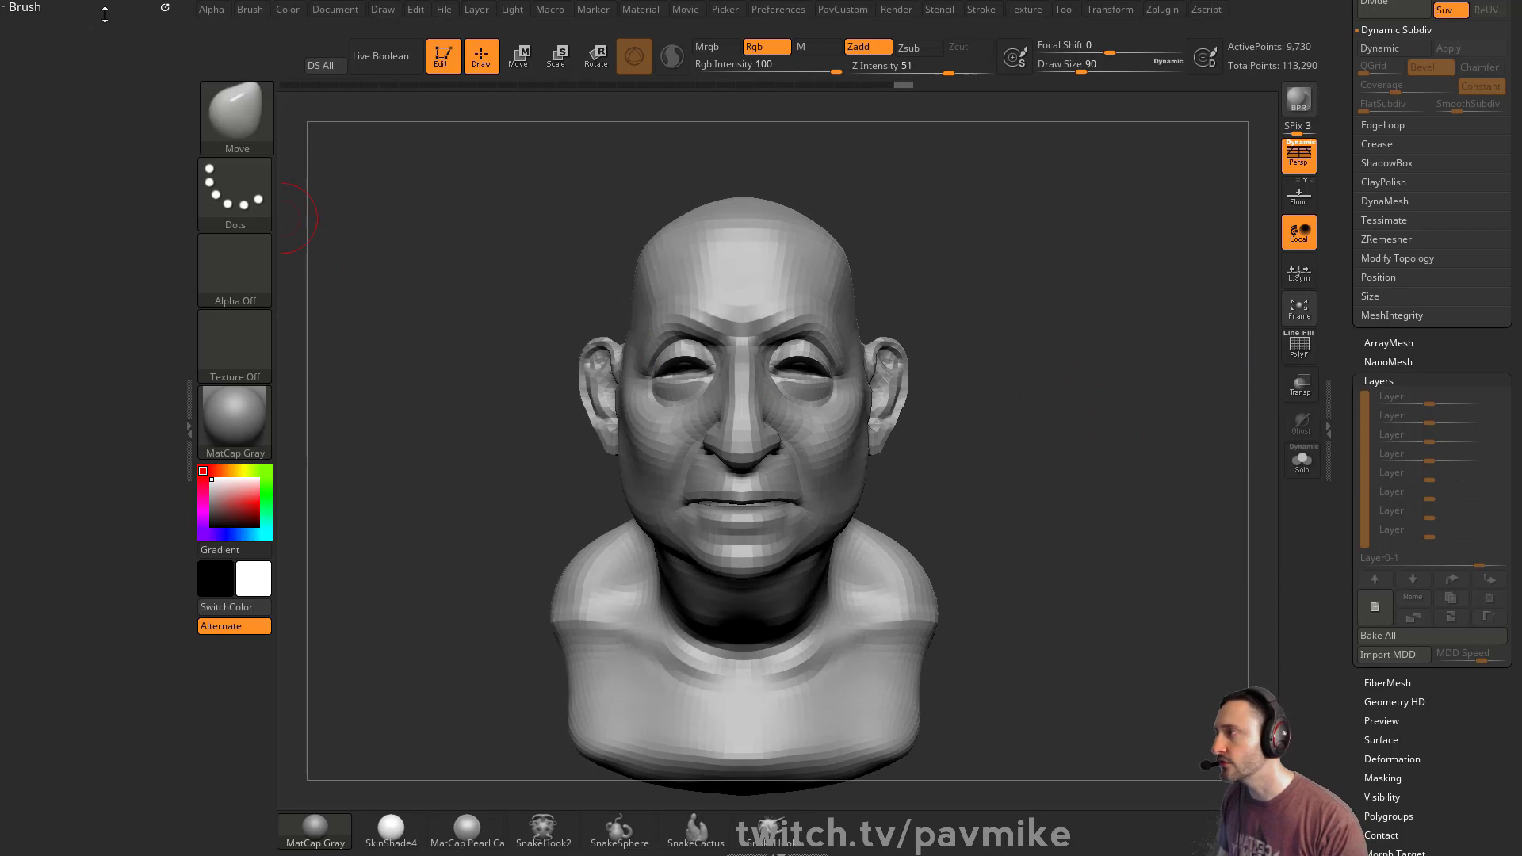
# Dock the Zplugin palette beside the canvas so its plugin list stays available.
pyautogui.click(1162, 9)
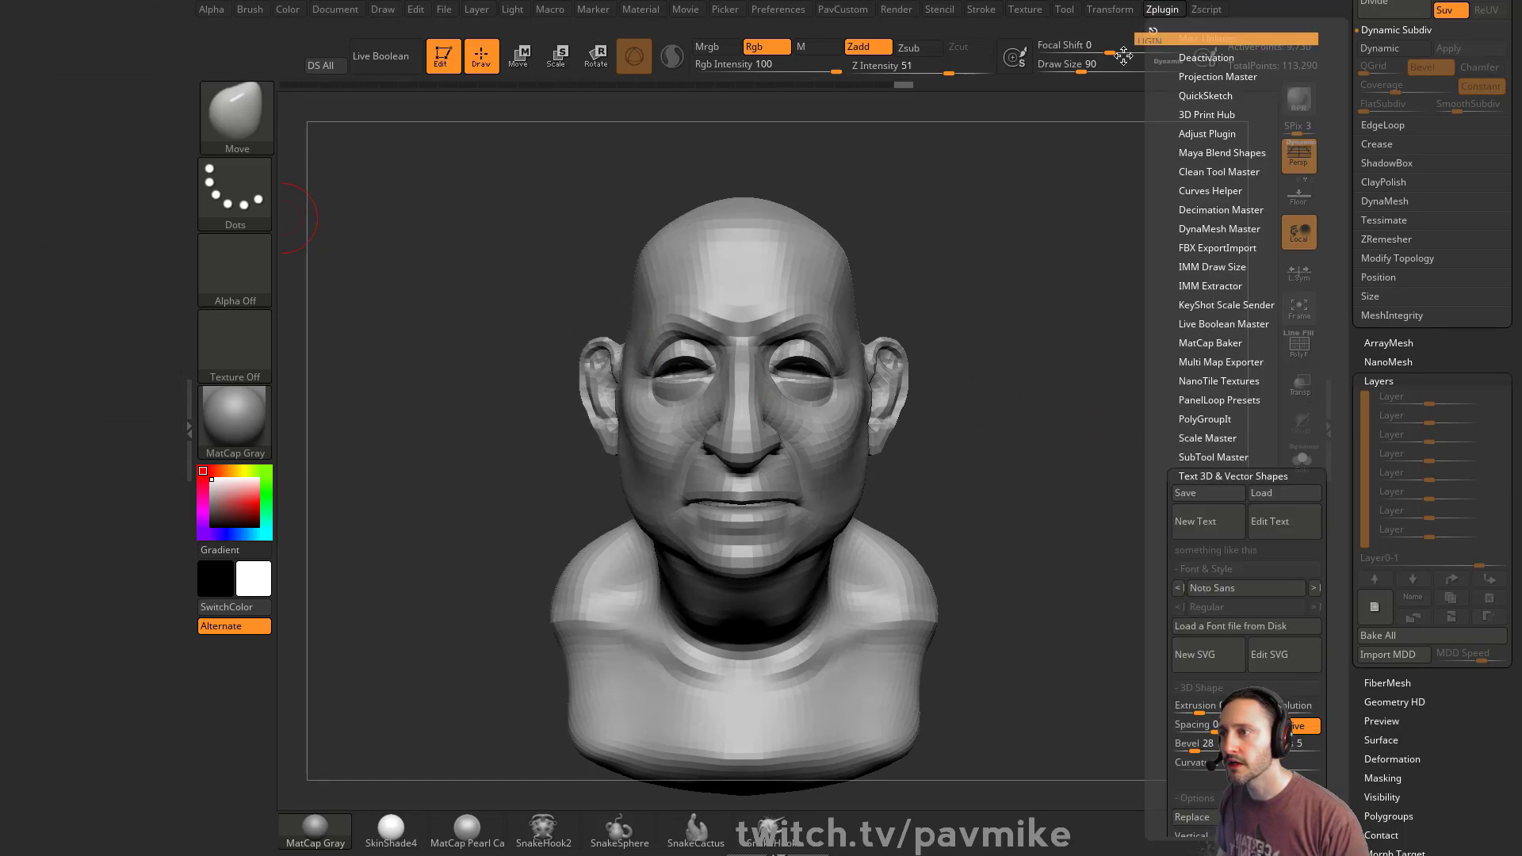
pyautogui.click(1151, 19)
pyautogui.moveTo(110, 470); pyautogui.dragTo(110, 442)
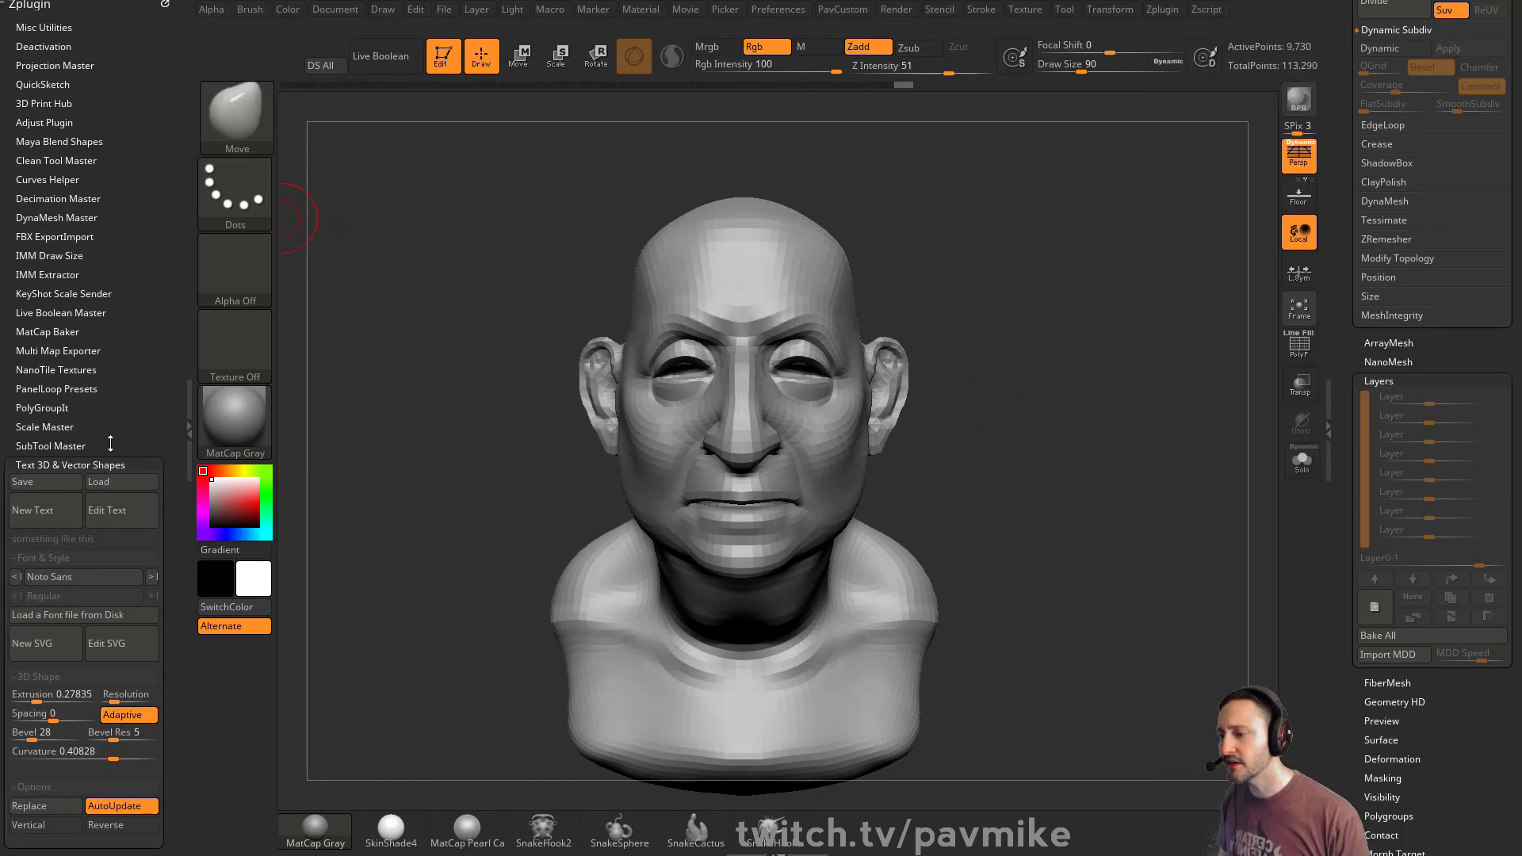
# Switch to the browser, open the "ZBrush Maya Blendshapes Plugin" video from the channel's uploads on YouTube, and select its web address.
pyautogui.hotkey('alt', 'Tab')
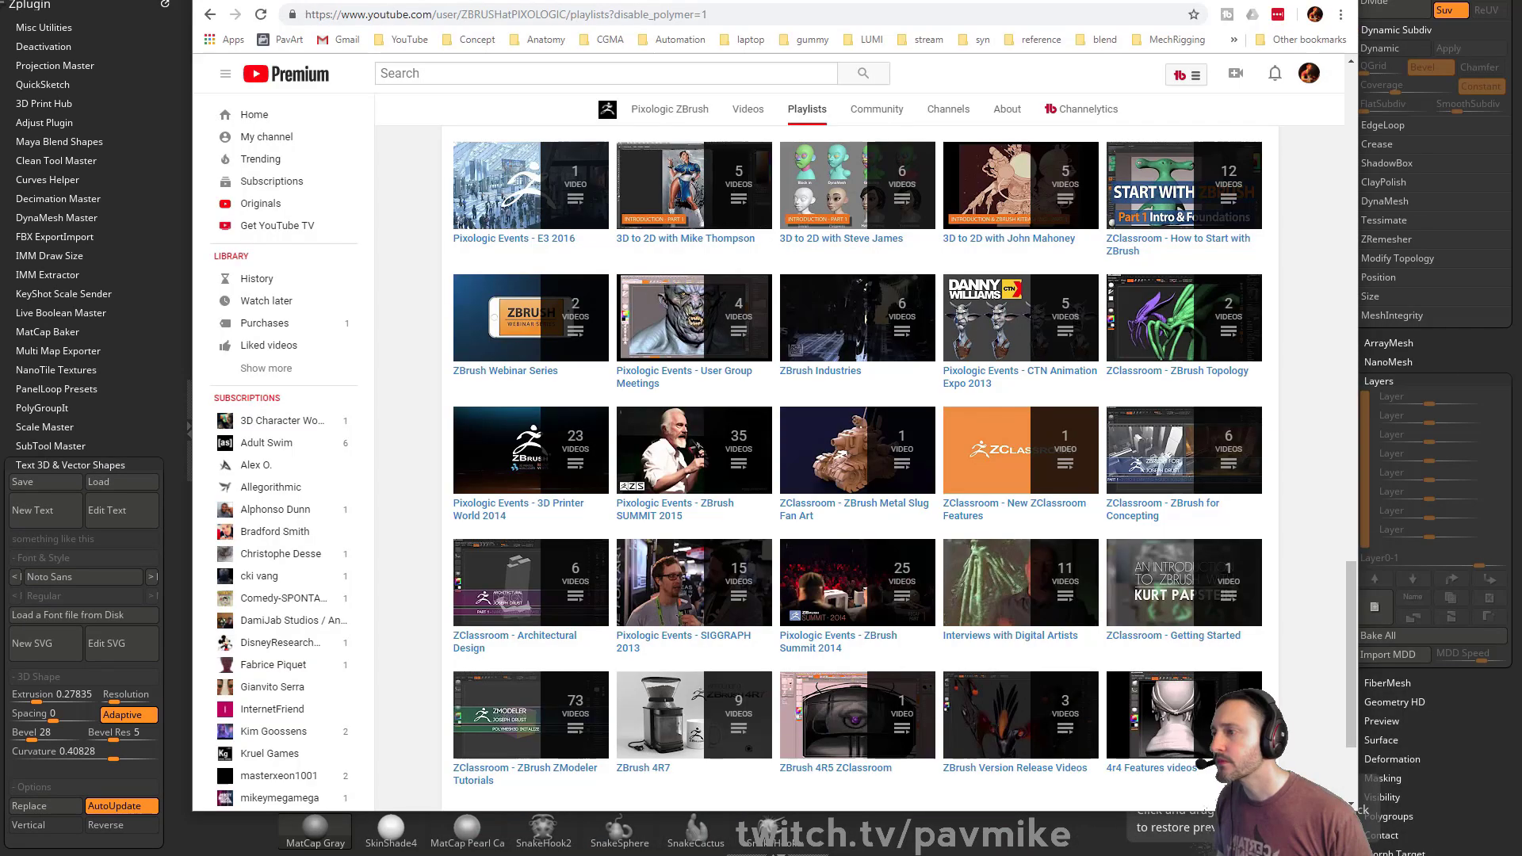
pyautogui.hotkey('ctrl', 'Tab')
pyautogui.hotkey('alt', 'Left')
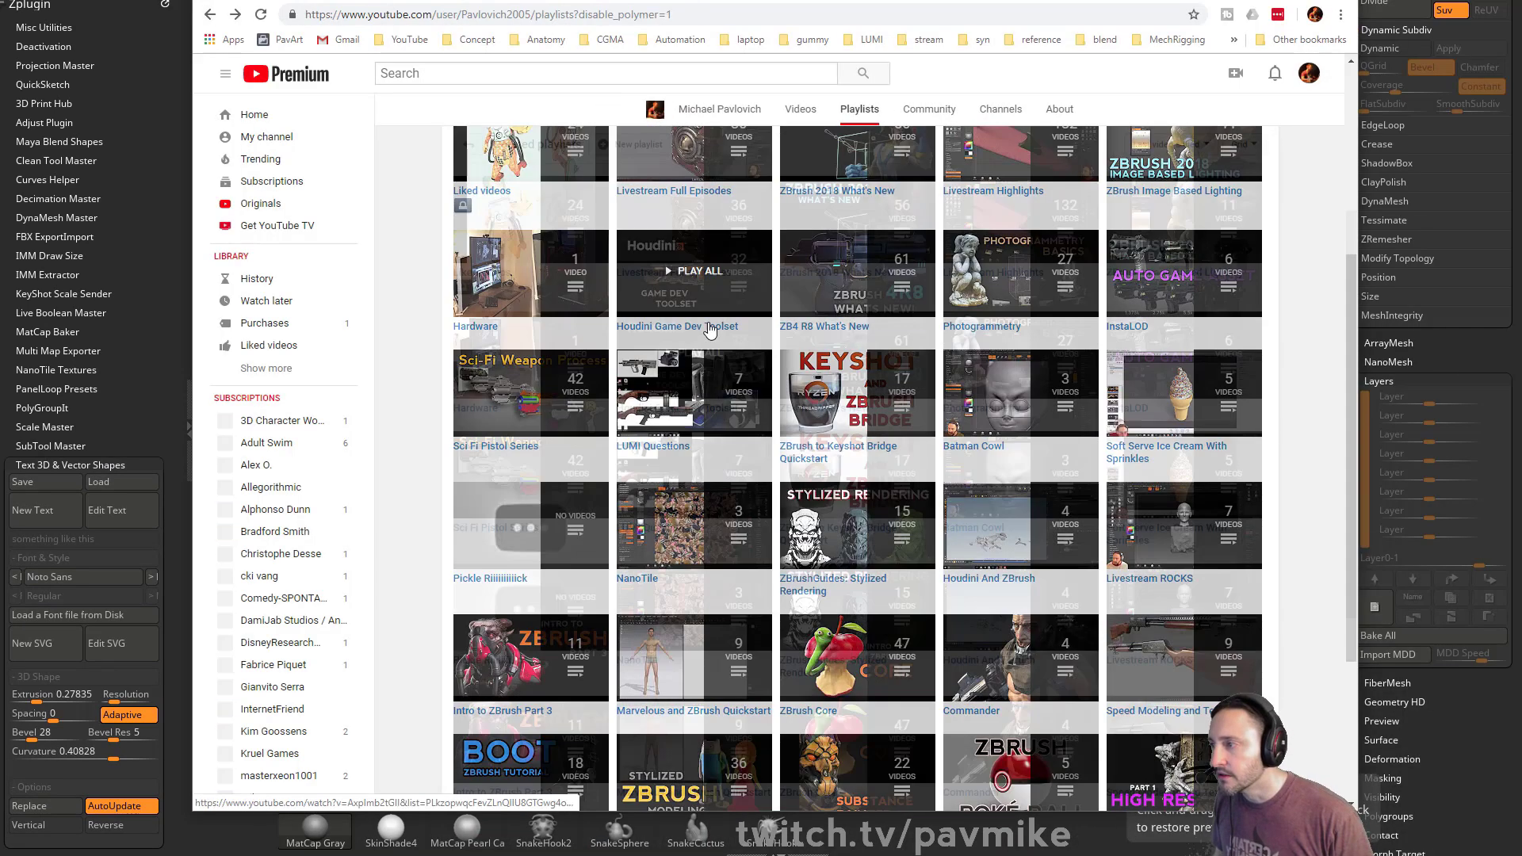
pyautogui.scroll(5, 696, 336)
pyautogui.click(520, 341)
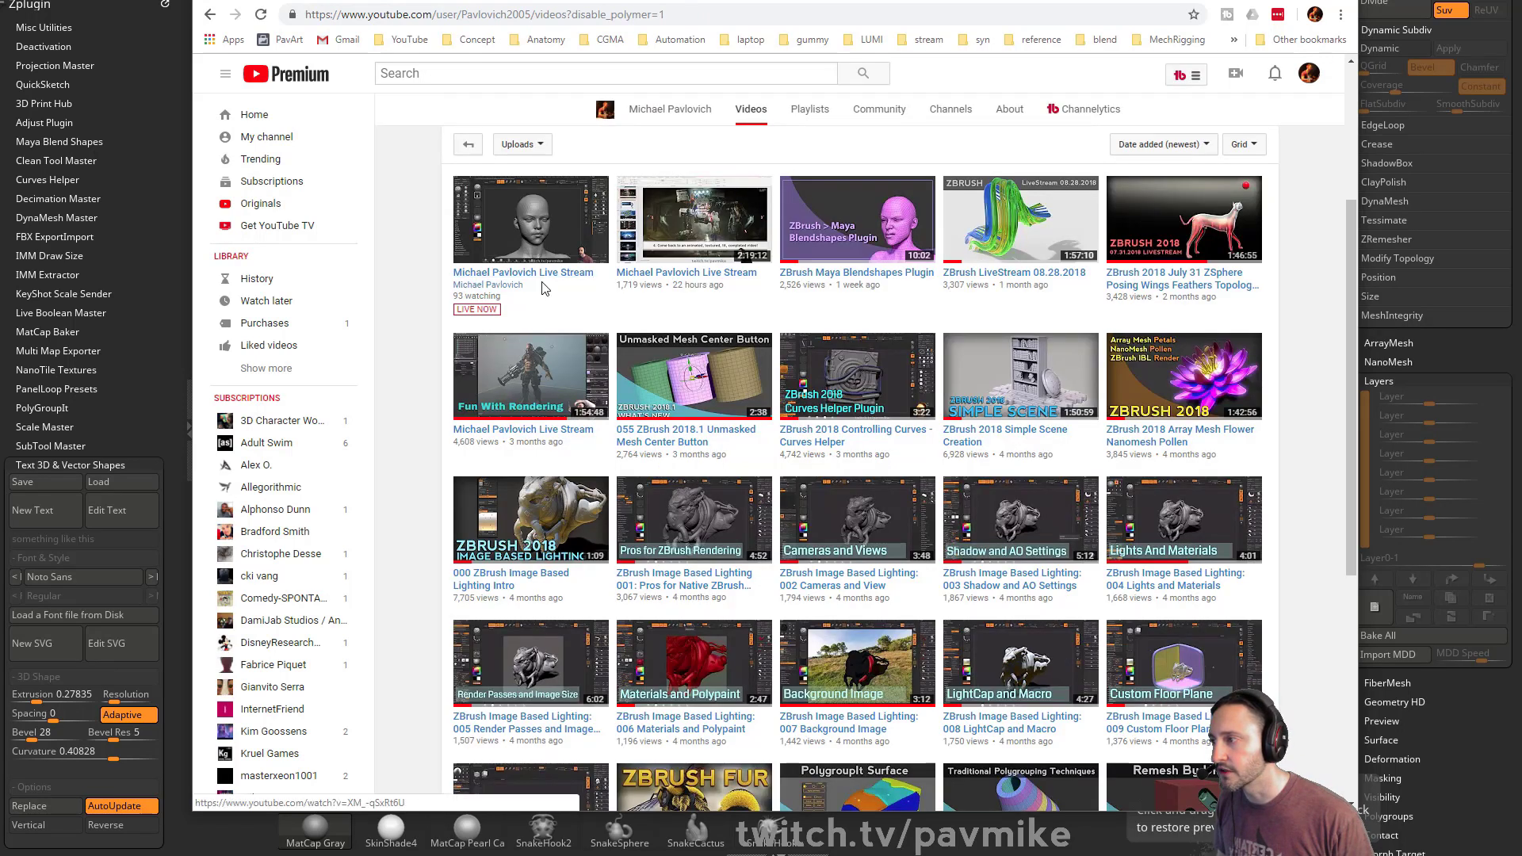
pyautogui.click(897, 274)
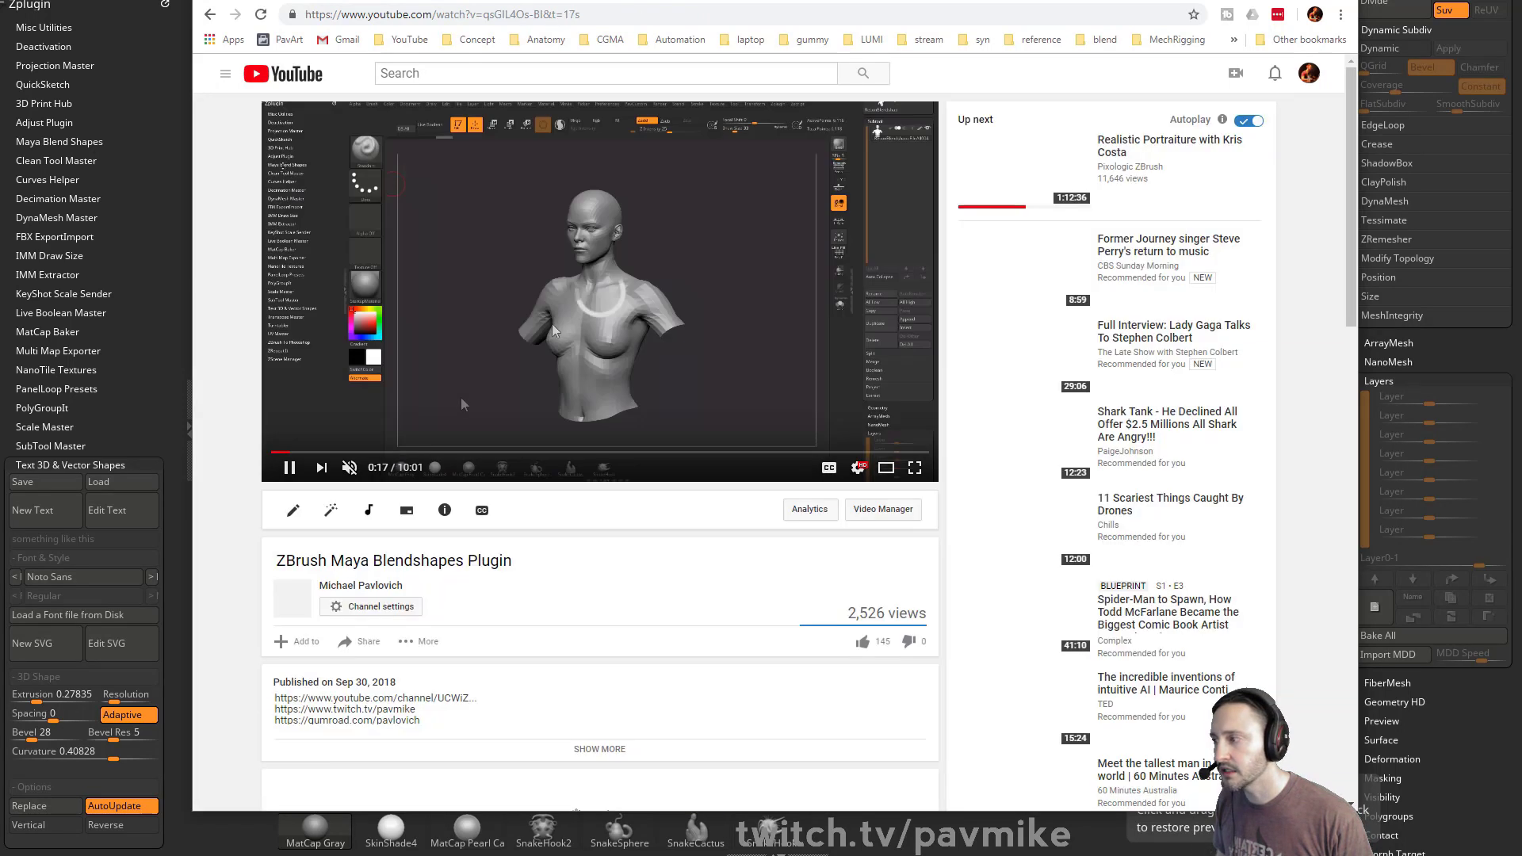
pyautogui.click(674, 14)
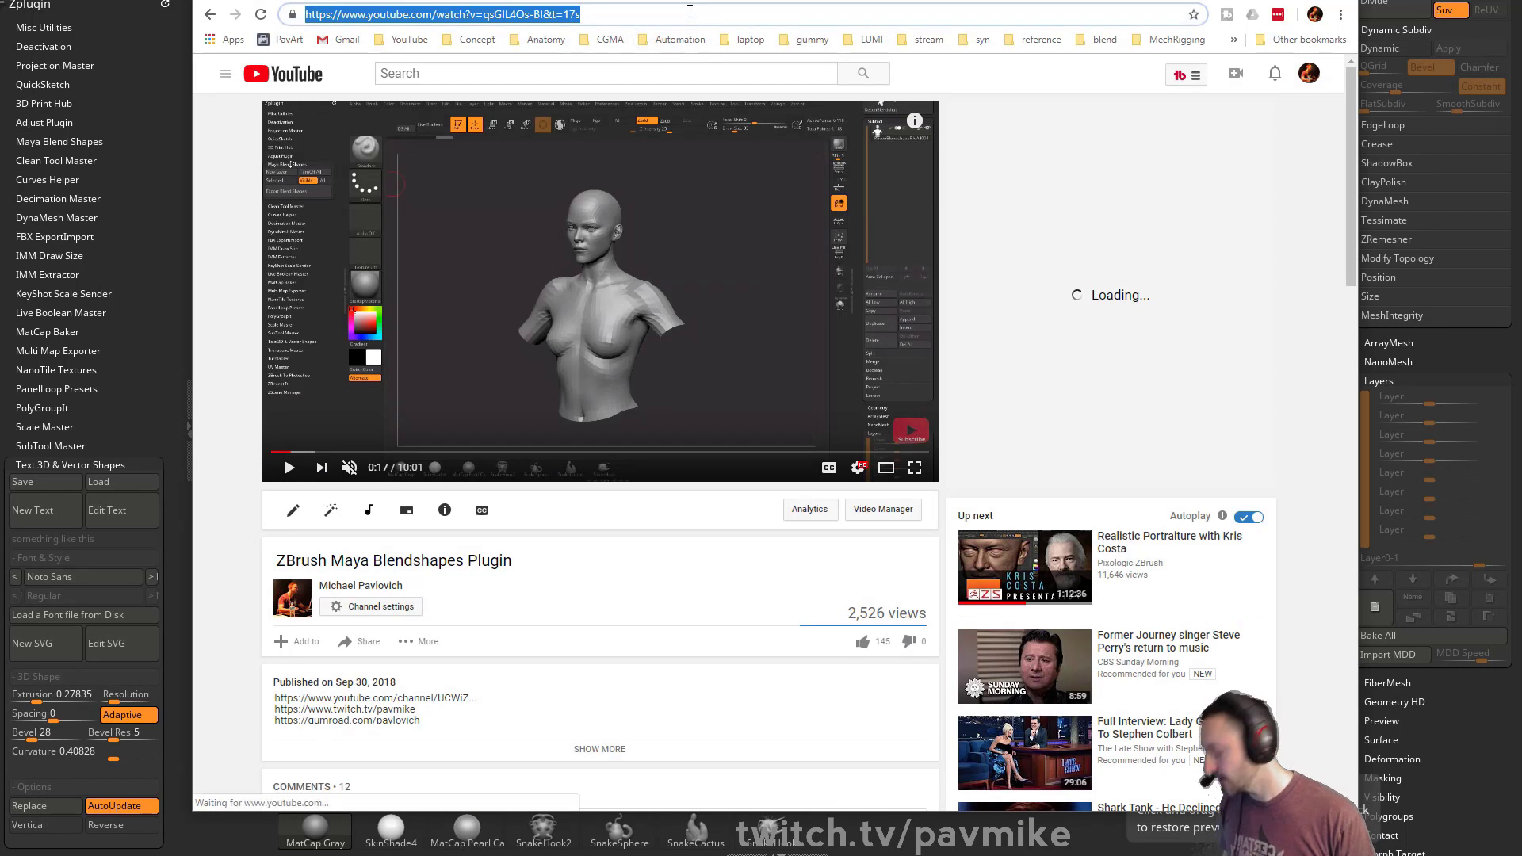